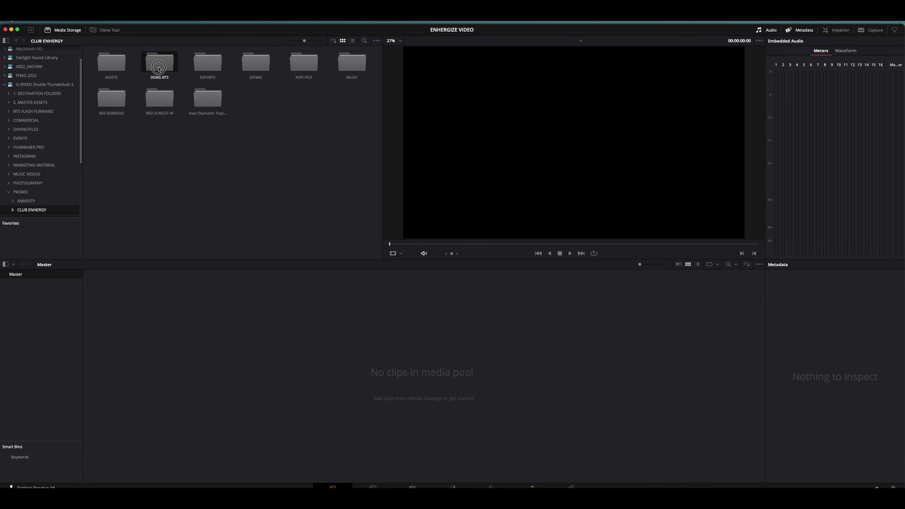
Step: Import the clips of the DEMG BTS storage folder into the Master bin of the media pool
{"action": "left_click_drag", "start_coordinate": [159, 64], "coordinate": [160, 319]}
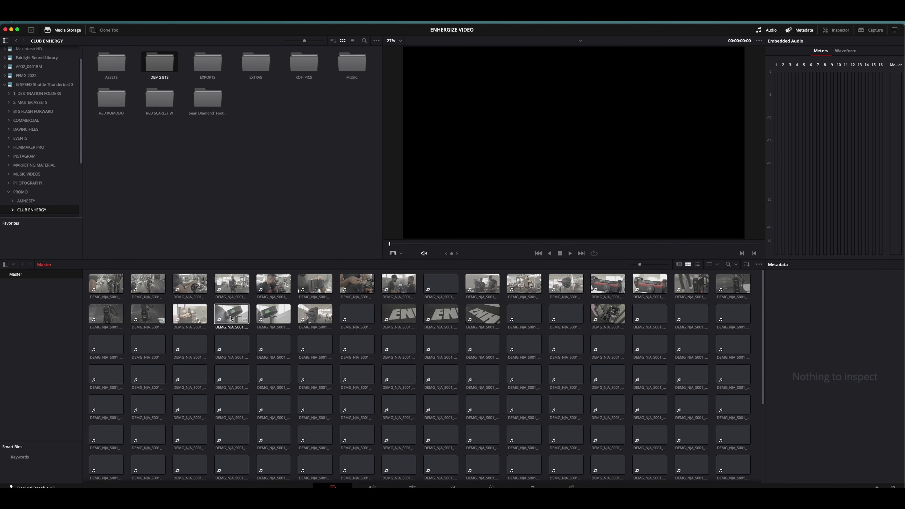
{"action": "left_click", "coordinate": [231, 319]}
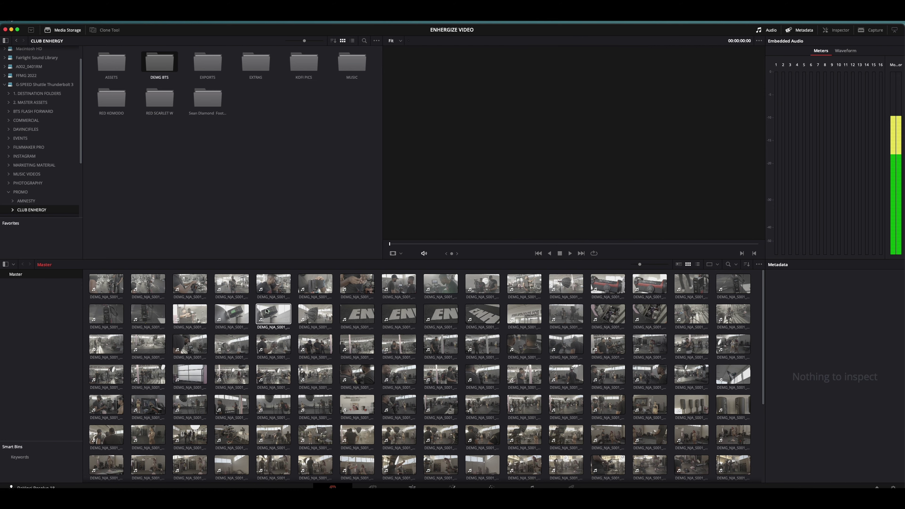
{"action": "scroll", "coordinate": [354, 325], "scroll_direction": "down", "scroll_amount": 2}
{"action": "left_click", "coordinate": [354, 325]}
{"action": "scroll", "coordinate": [354, 326], "scroll_direction": "down", "scroll_amount": 5}
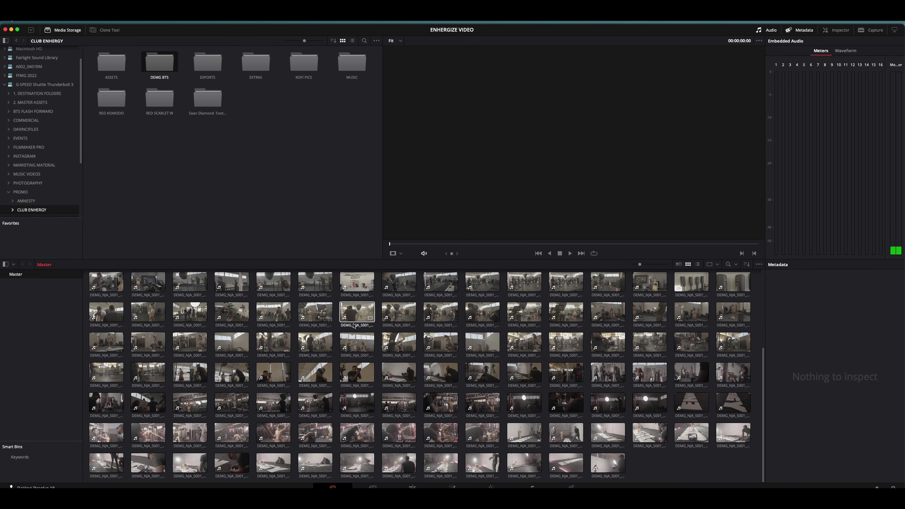
Step: Create a bin named DEMG BTS in the Master bin and move all the imported clips into it
{"action": "right_click", "coordinate": [657, 467]}
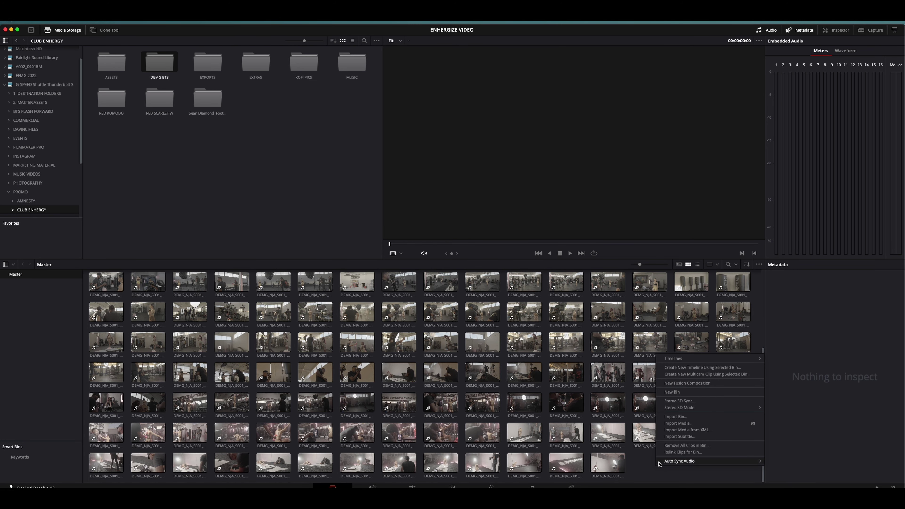
{"action": "left_click", "coordinate": [673, 392]}
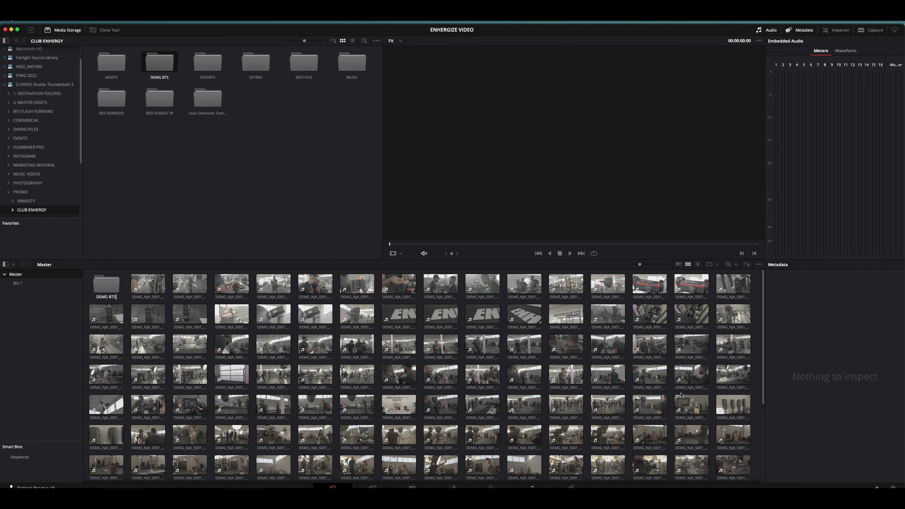
{"action": "left_click", "coordinate": [148, 284]}
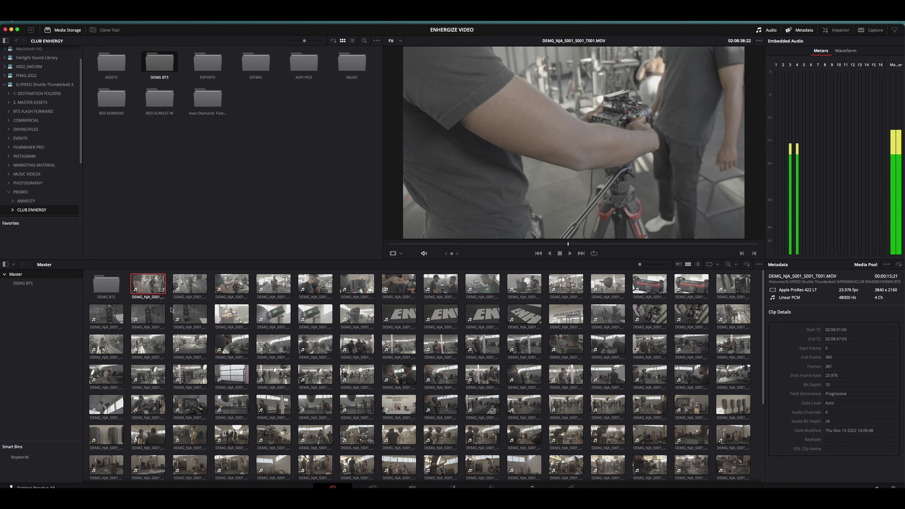
{"action": "key", "text": "super+a"}
{"action": "scroll", "coordinate": [440, 446], "scroll_direction": "down", "scroll_amount": 5}
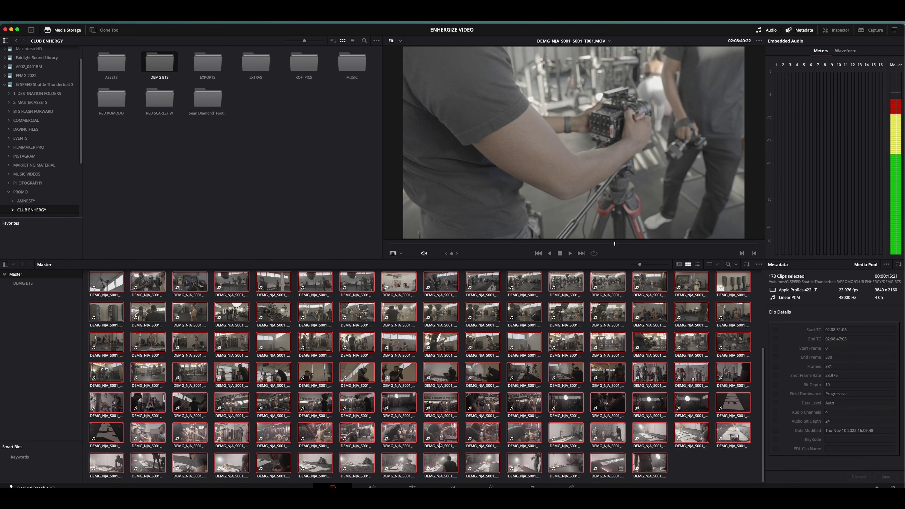
{"action": "scroll", "coordinate": [440, 445], "scroll_direction": "up", "scroll_amount": 5}
{"action": "left_click_drag", "start_coordinate": [148, 285], "coordinate": [121, 285]}
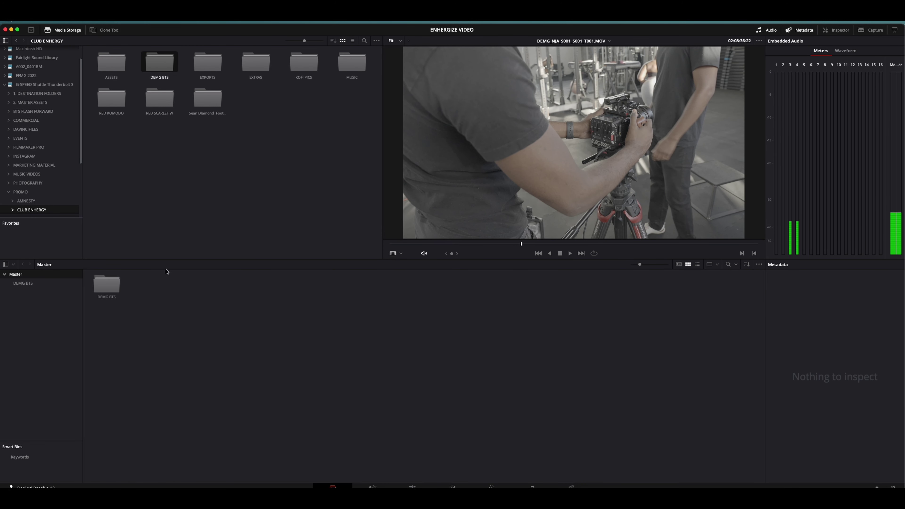
Step: Import the clips of the second videographer's footage folder and create a bin named with the videographer's short name plus BTS
{"action": "left_click", "coordinate": [206, 101]}
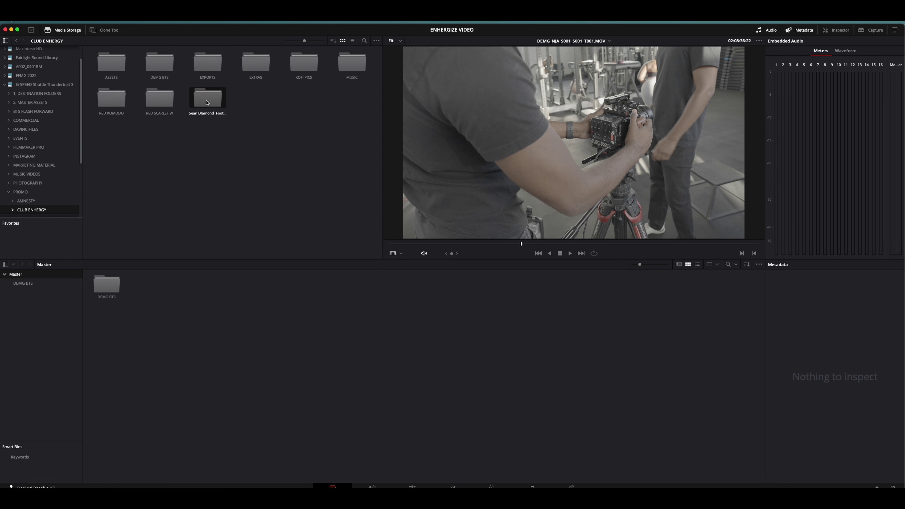
{"action": "left_click_drag", "start_coordinate": [207, 101], "coordinate": [212, 371]}
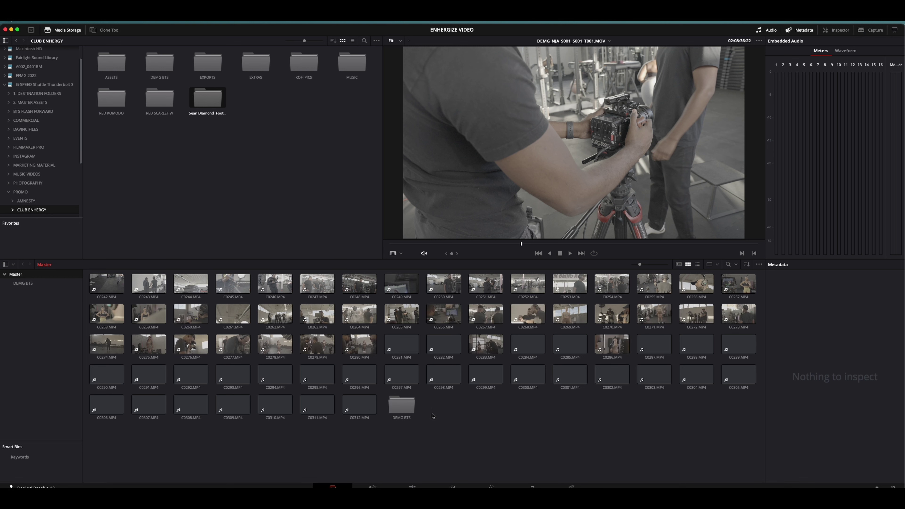
{"action": "right_click", "coordinate": [432, 416]}
{"action": "left_click", "coordinate": [452, 343]}
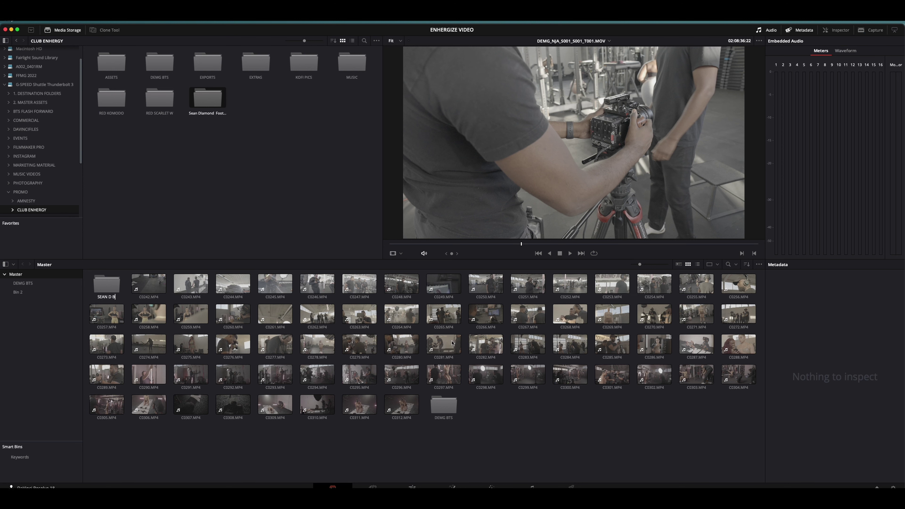
{"action": "type", "text": "SEAN D BTS"}
Step: Move all clips from C0242.MP4 through C0312.MP4 into the second videographer's BTS bin
{"action": "left_click", "coordinate": [149, 284]}
{"action": "left_click", "coordinate": [402, 405], "text": "shift"}
{"action": "left_click_drag", "start_coordinate": [402, 405], "coordinate": [93, 284]}
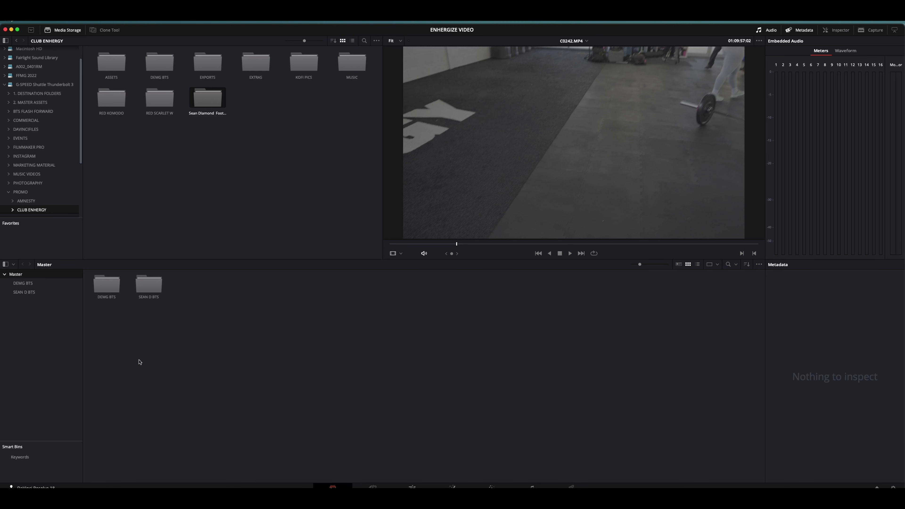
Step: Import the RED KOMODO, RED SCARLET W and logo media, sorting them into bins named KOMODO, SCARLET-W and ASSETS
{"action": "left_click", "coordinate": [111, 102]}
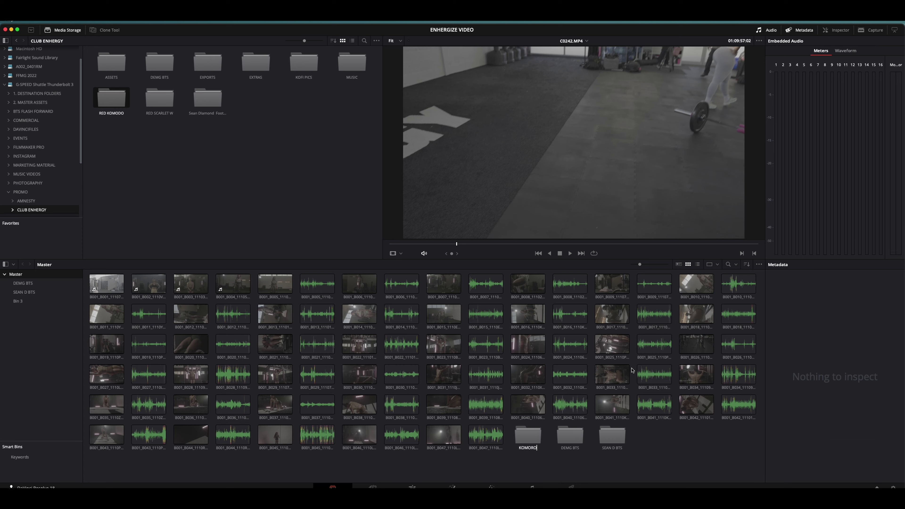
{"action": "right_click", "coordinate": [232, 291]}
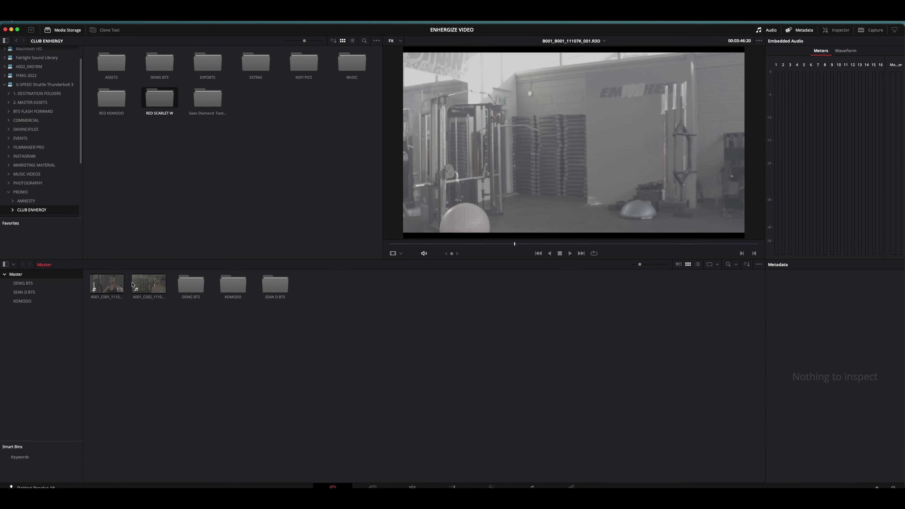
{"action": "right_click", "coordinate": [332, 289]}
{"action": "left_click", "coordinate": [365, 327]}
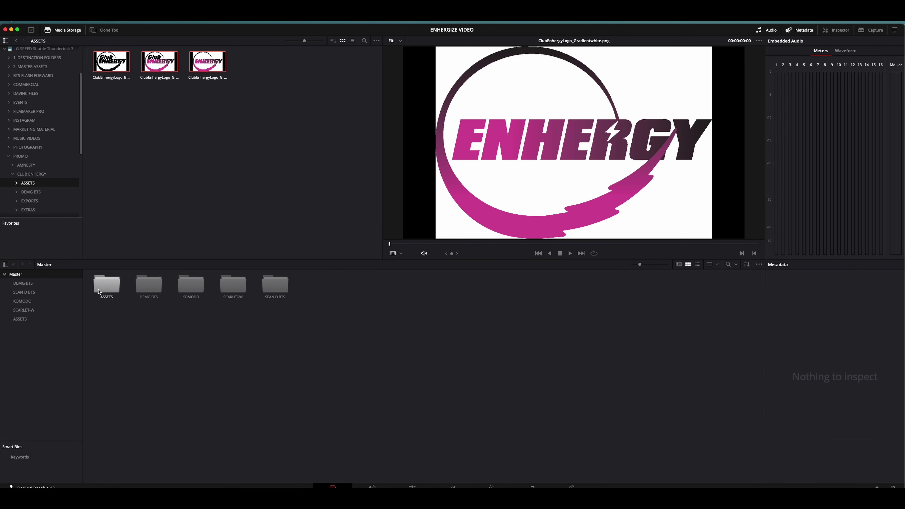
Step: Open the DEMG BTS bin and preview the clip DEMG_NJA_S001_S001_T006.MOV from near its start
{"action": "double_click", "coordinate": [150, 285]}
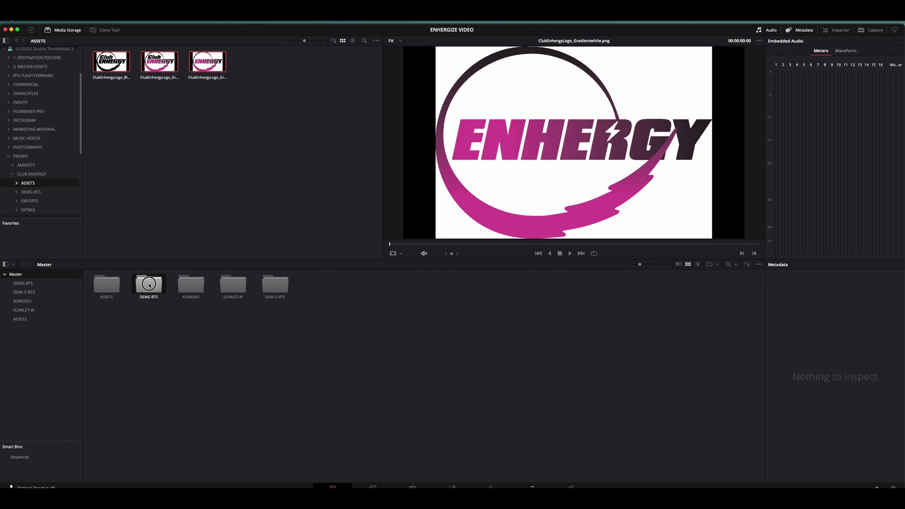
{"action": "left_click", "coordinate": [232, 340]}
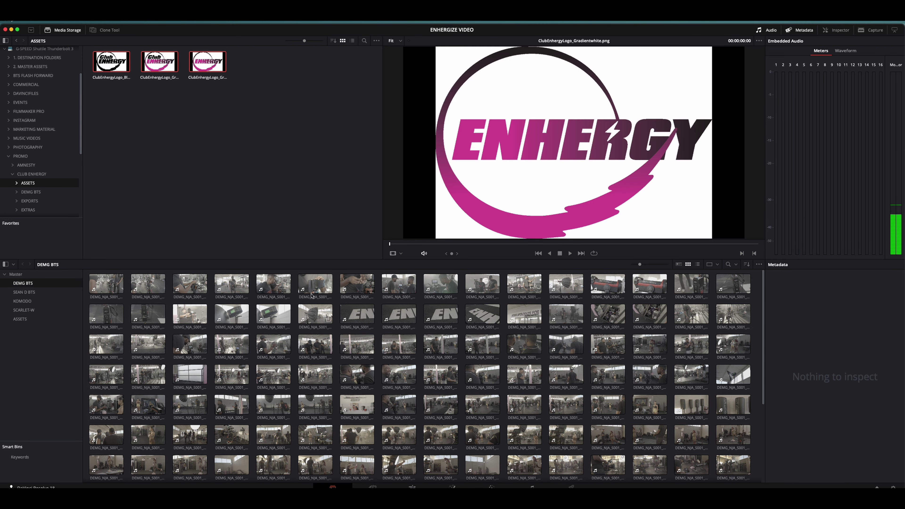
{"action": "left_click", "coordinate": [316, 286]}
{"action": "left_click", "coordinate": [316, 286]}
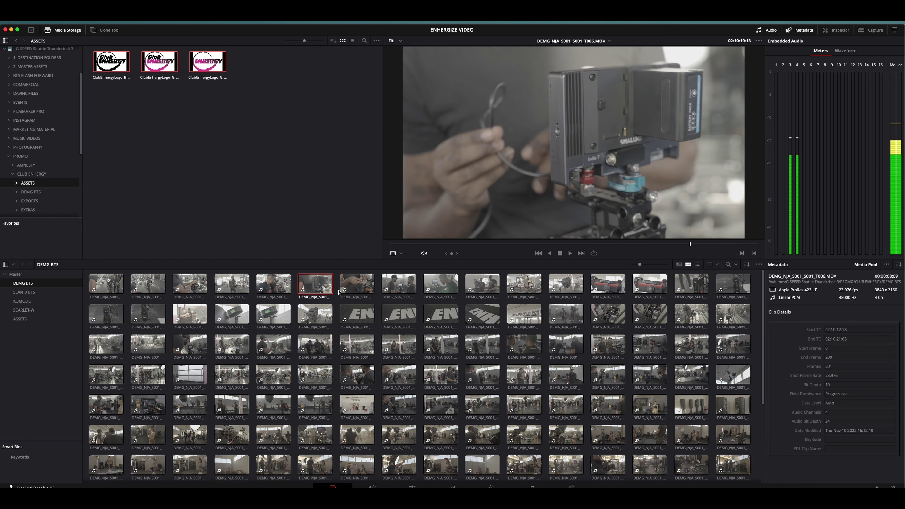
{"action": "left_click", "coordinate": [392, 245]}
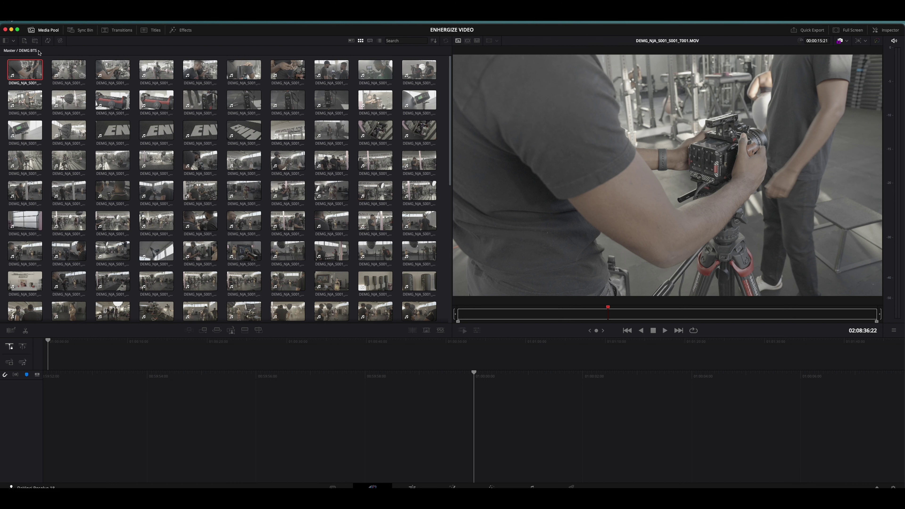
Step: Open the second videographer's BTS bin for editing and scrub through the clip C0269.MP4 in the viewer
{"action": "left_click", "coordinate": [14, 41]}
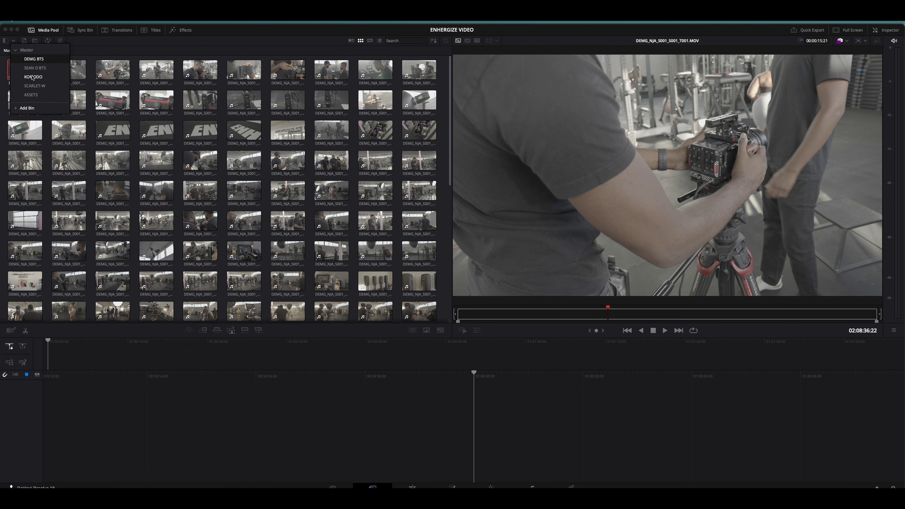
{"action": "left_click", "coordinate": [35, 67]}
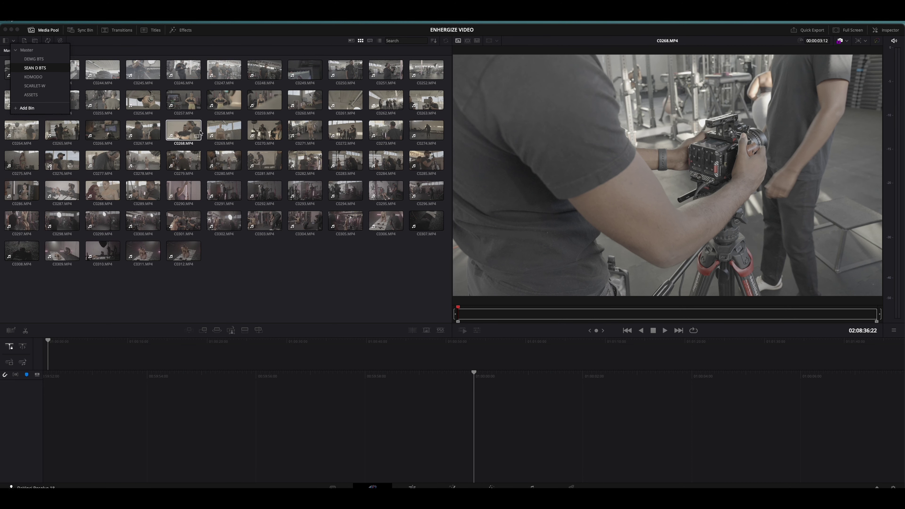
{"action": "left_click", "coordinate": [222, 132]}
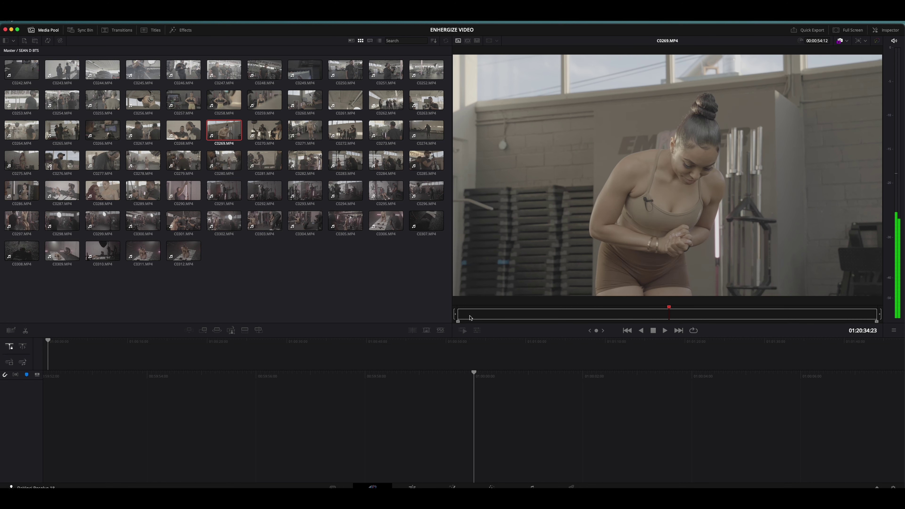
{"action": "left_click_drag", "start_coordinate": [667, 308], "coordinate": [824, 348]}
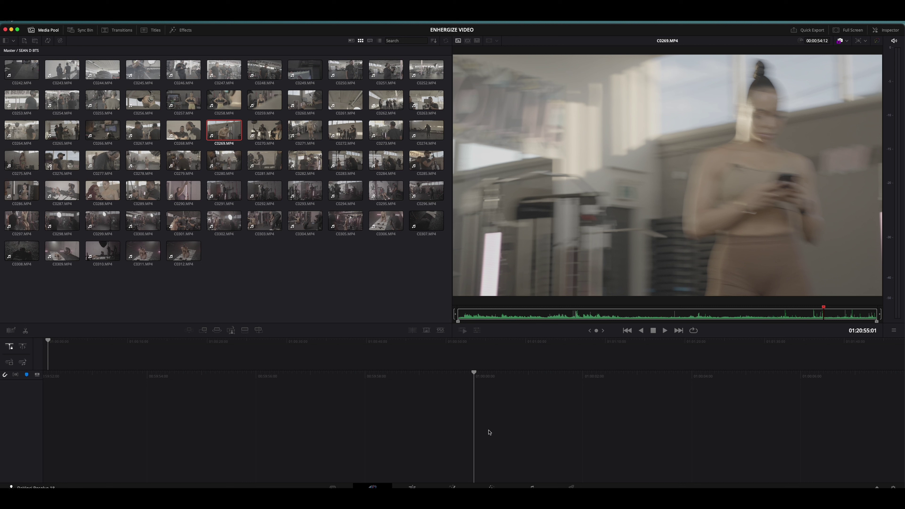
Step: Load C0260.MP4 and set in and out points around a section of about 5 seconds ending at 01:18:08:01
{"action": "left_click", "coordinate": [307, 103]}
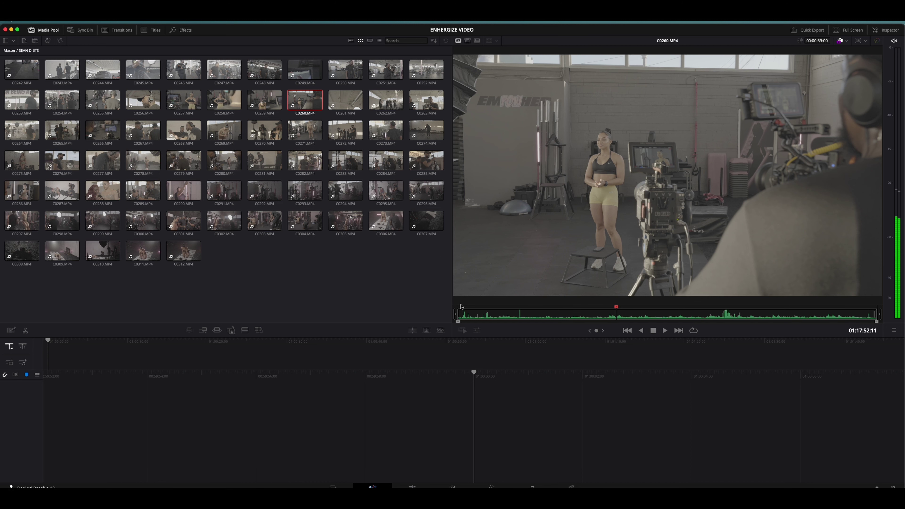
{"action": "left_click_drag", "start_coordinate": [500, 320], "coordinate": [725, 330]}
{"action": "left_click_drag", "start_coordinate": [712, 330], "coordinate": [811, 335]}
{"action": "key", "text": "i"}
{"action": "key", "text": "i"}
{"action": "key", "text": "o"}
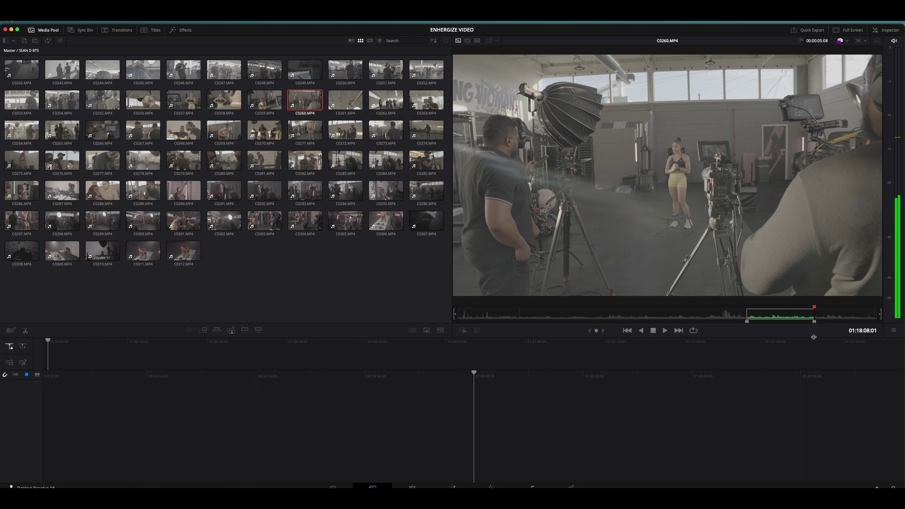
Step: Add the marked section of C0260.MP4 to the empty timeline, play it through and select the clip
{"action": "left_click_drag", "start_coordinate": [660, 251], "coordinate": [400, 439]}
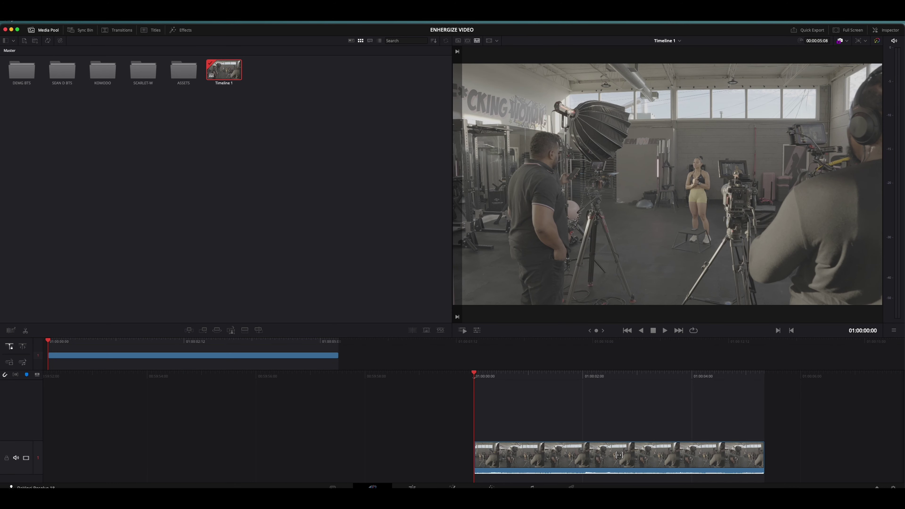
{"action": "key", "text": "space"}
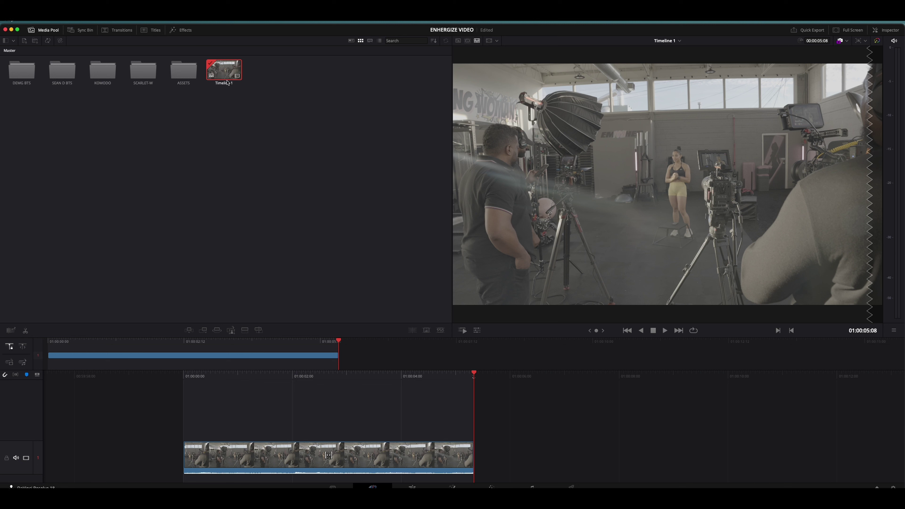
{"action": "left_click", "coordinate": [338, 358]}
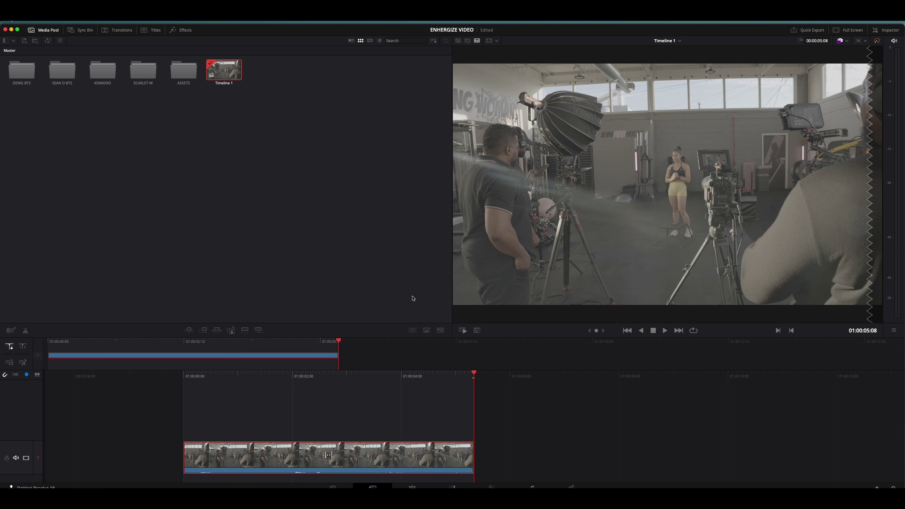
Step: Set the timeline resolution to Portrait 1080 x 1920 and move the playhead to 01:00:04:10
{"action": "left_click", "coordinate": [863, 42]}
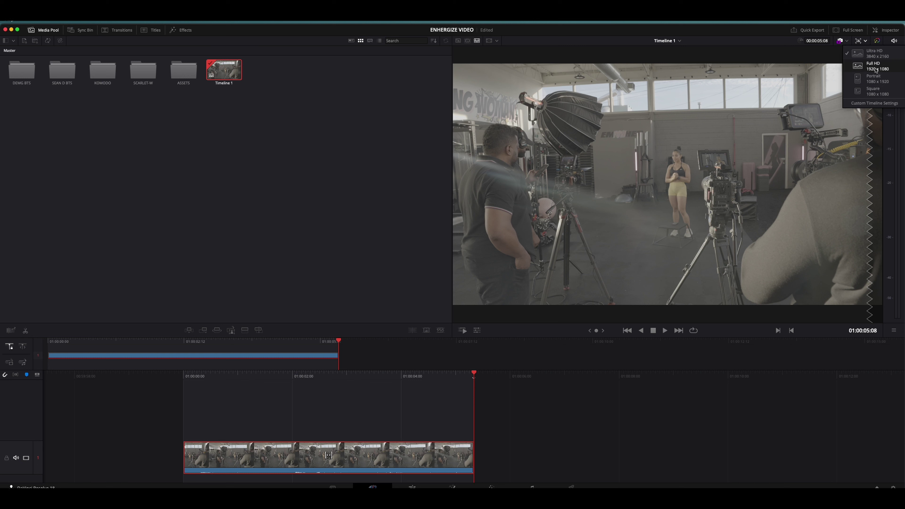
{"action": "left_click", "coordinate": [859, 79]}
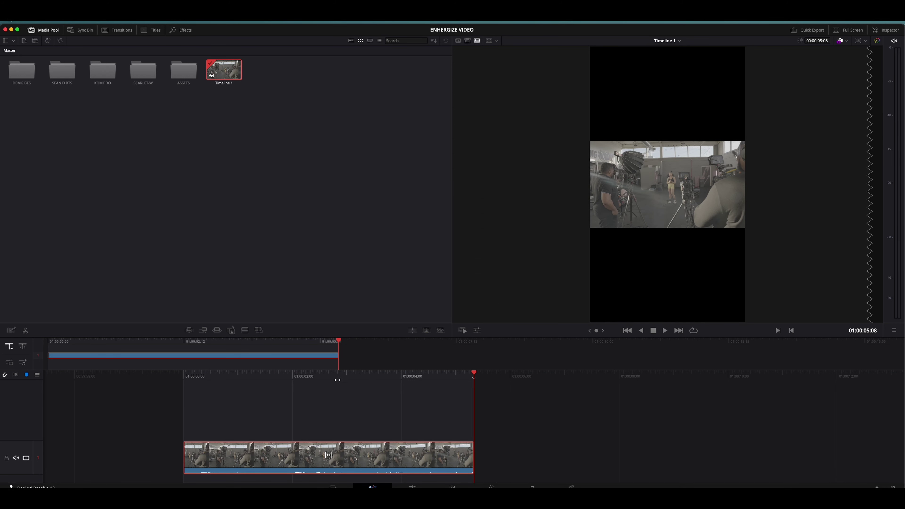
{"action": "left_click", "coordinate": [466, 374]}
{"action": "left_click_drag", "start_coordinate": [320, 341], "coordinate": [289, 342]}
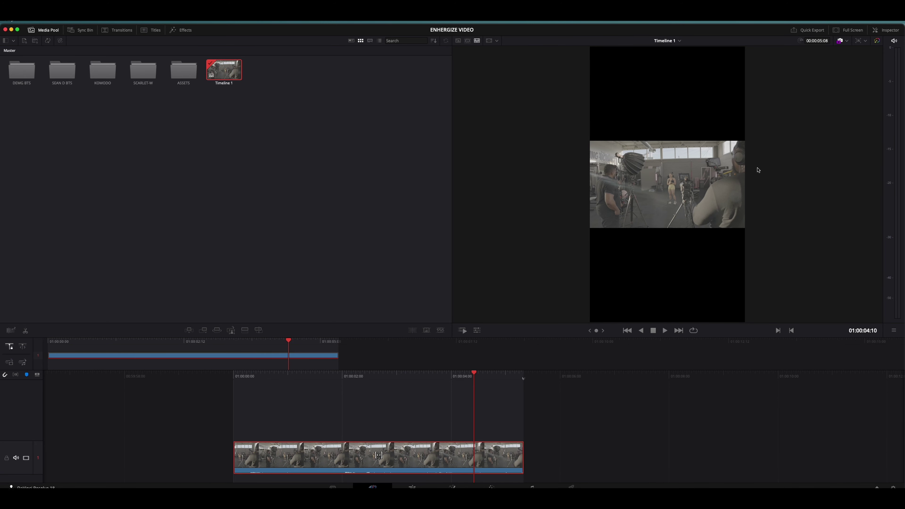
Step: Set the clip's zoom to 3.250 and its X position to -84.000 so it fills the portrait frame
{"action": "left_click", "coordinate": [891, 31]}
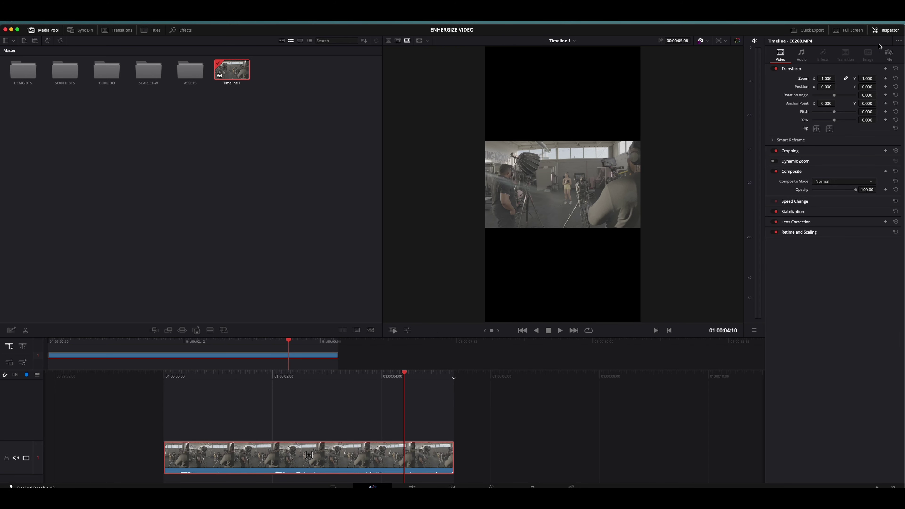
{"action": "left_click_drag", "start_coordinate": [825, 78], "coordinate": [899, 91]}
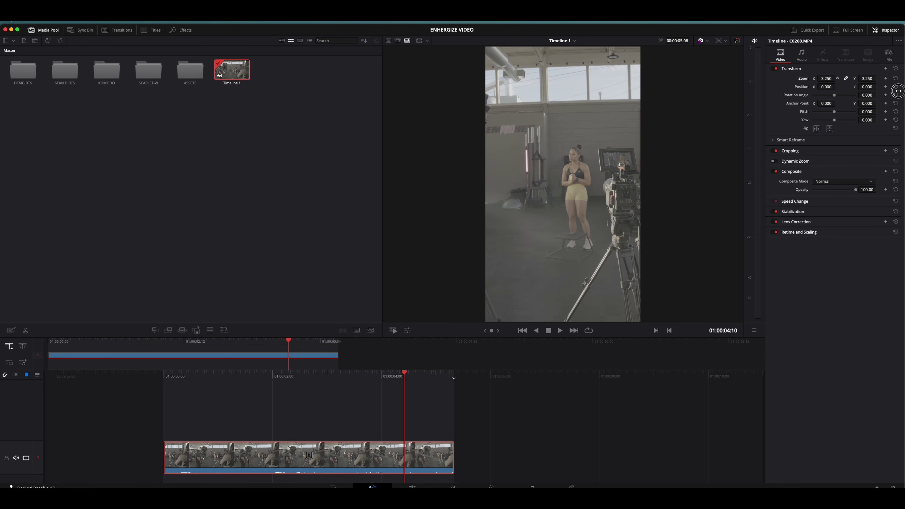
{"action": "mouse_move", "coordinate": [825, 87]}
{"action": "left_mouse_down"}
{"action": "mouse_move", "coordinate": [838, 86]}
{"action": "mouse_move", "coordinate": [363, 91]}
{"action": "mouse_move", "coordinate": [836, 122]}
{"action": "mouse_move", "coordinate": [798, 121]}
{"action": "mouse_move", "coordinate": [826, 88]}
{"action": "left_mouse_up"}
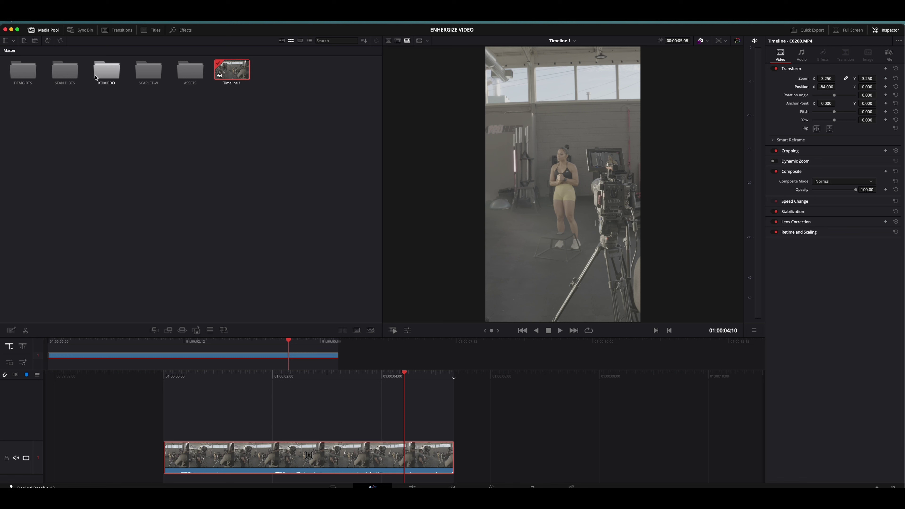
Step: Mark a section of B001_B005_1110WI_001.R3D from the KOMODO bin with in and out points and append it after C0260.MP4 on the timeline
{"action": "double_click", "coordinate": [107, 72]}
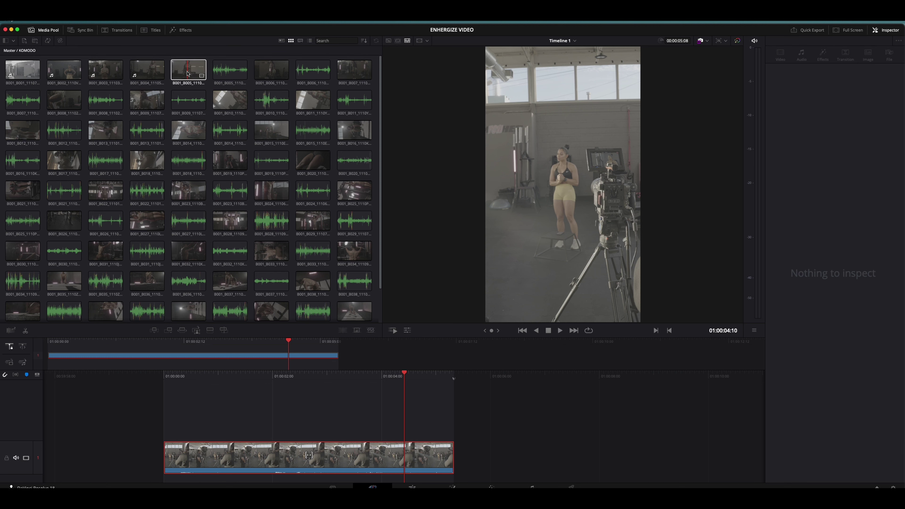
{"action": "left_click", "coordinate": [180, 74]}
{"action": "mouse_move", "coordinate": [399, 314]}
{"action": "left_mouse_down"}
{"action": "mouse_move", "coordinate": [623, 320]}
{"action": "mouse_move", "coordinate": [599, 329]}
{"action": "left_mouse_up"}
{"action": "key", "text": "i"}
{"action": "key", "text": "o"}
{"action": "left_click_drag", "start_coordinate": [507, 309], "coordinate": [519, 418]}
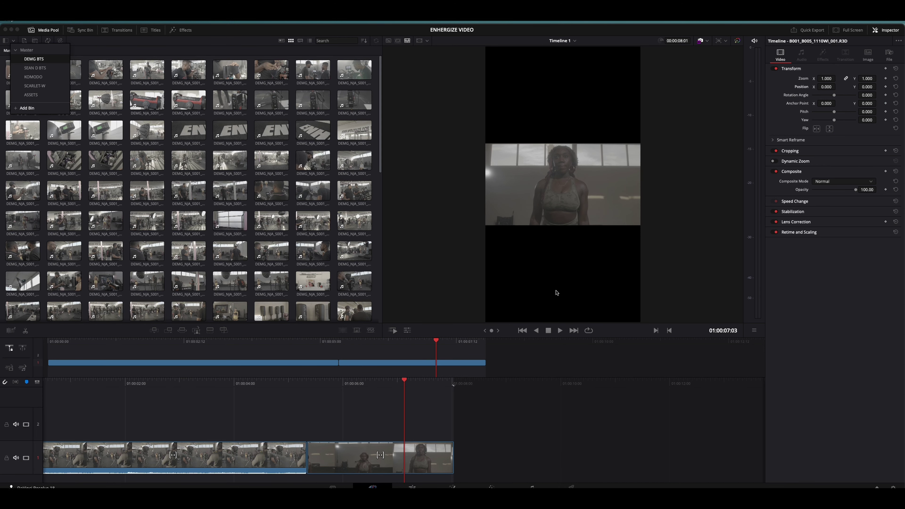
Step: Open the DEMG BTS bin and play the two-clip timeline from its start
{"action": "left_click", "coordinate": [372, 353]}
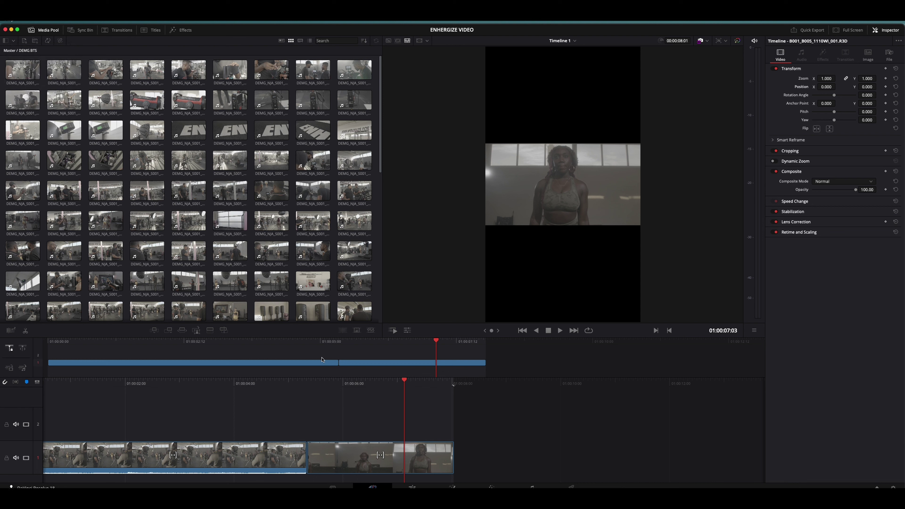
{"action": "left_click_drag", "start_coordinate": [435, 341], "coordinate": [29, 374]}
{"action": "key", "text": "space"}
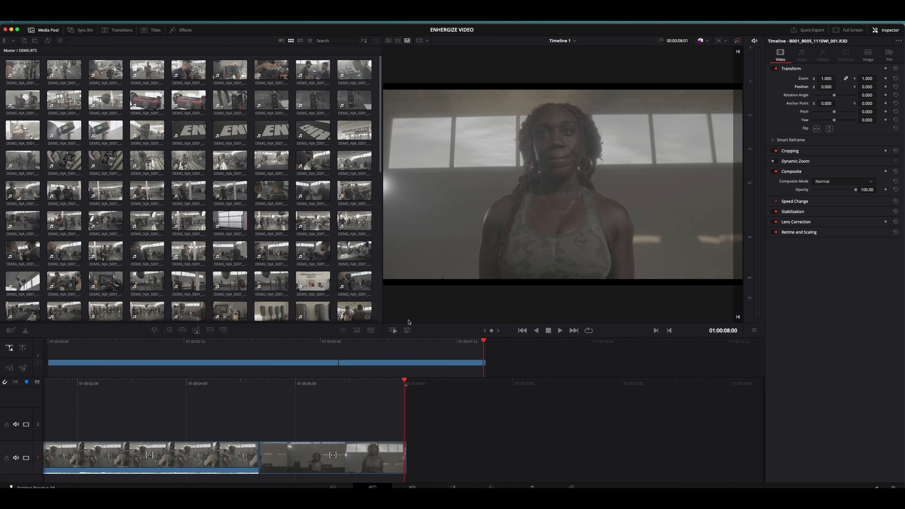
{"action": "left_click_drag", "start_coordinate": [484, 345], "coordinate": [50, 356]}
{"action": "key", "text": "space"}
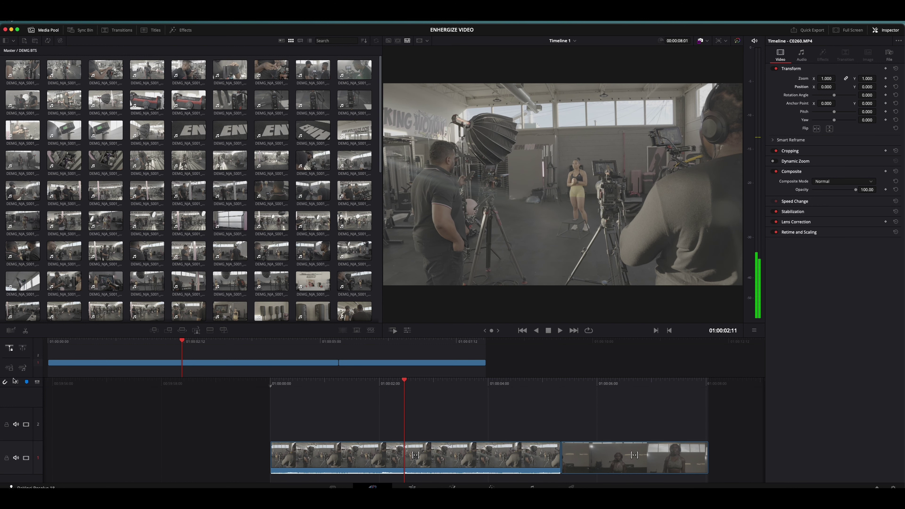
Step: Mark a section of DEMG_NJA_S001_S001_T035.MOV ending at 02:15:13:13 and place it on top of C0260.MP4 at the playhead
{"action": "double_click", "coordinate": [307, 160]}
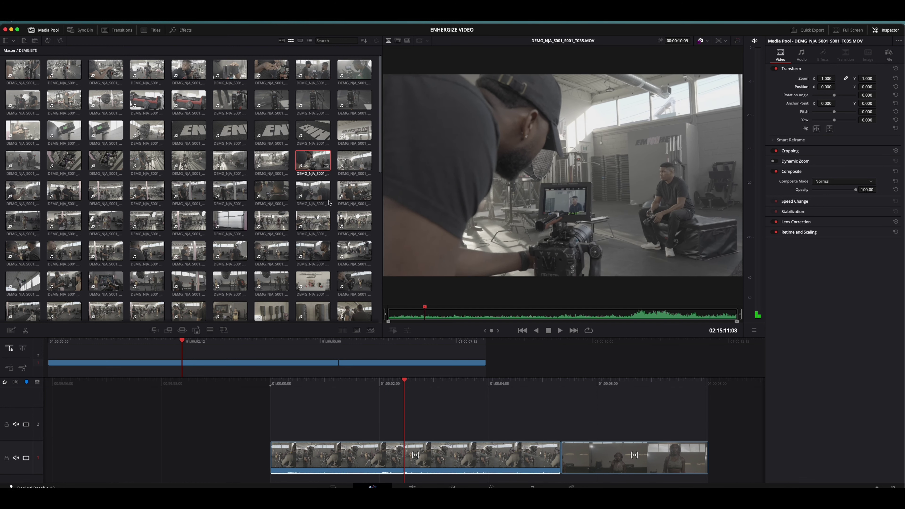
{"action": "left_click_drag", "start_coordinate": [465, 314], "coordinate": [533, 322]}
{"action": "key", "text": "i"}
{"action": "key", "text": "o"}
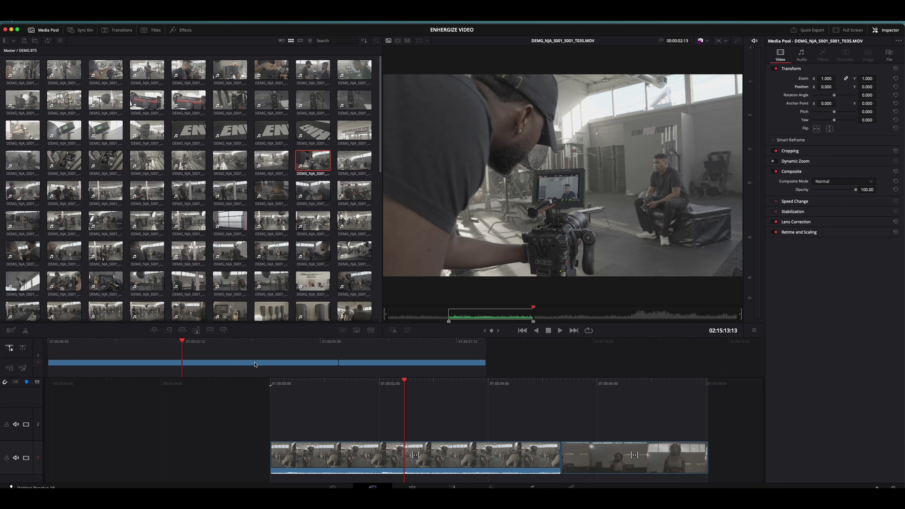
{"action": "left_click", "coordinate": [210, 330]}
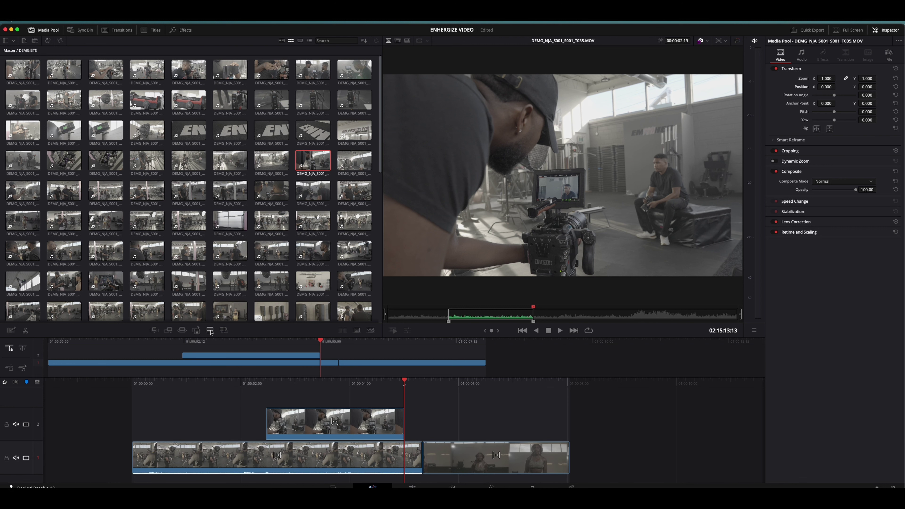
Step: Slide the overlay clip on the upper track so it ends at the cut between the two base clips, and play the edit
{"action": "left_click", "coordinate": [262, 385]}
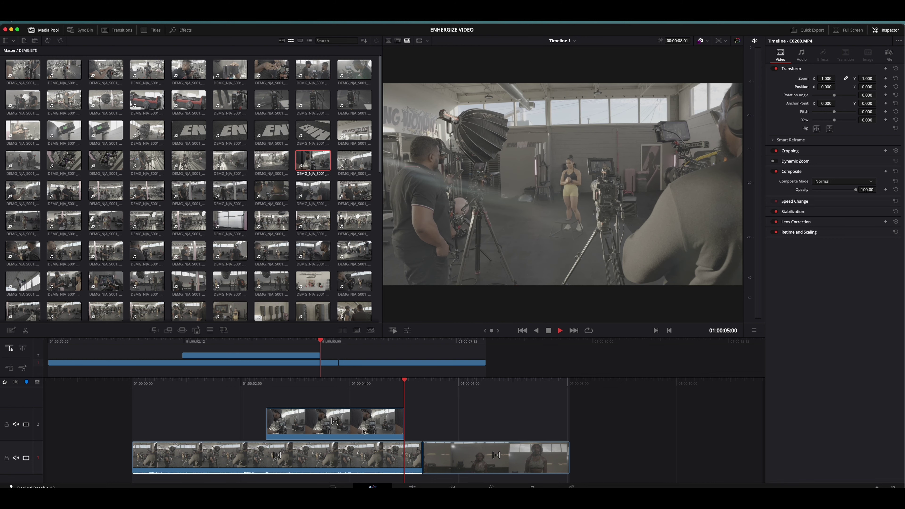
{"action": "left_click", "coordinate": [314, 421]}
{"action": "left_click_drag", "start_coordinate": [313, 421], "coordinate": [327, 427]}
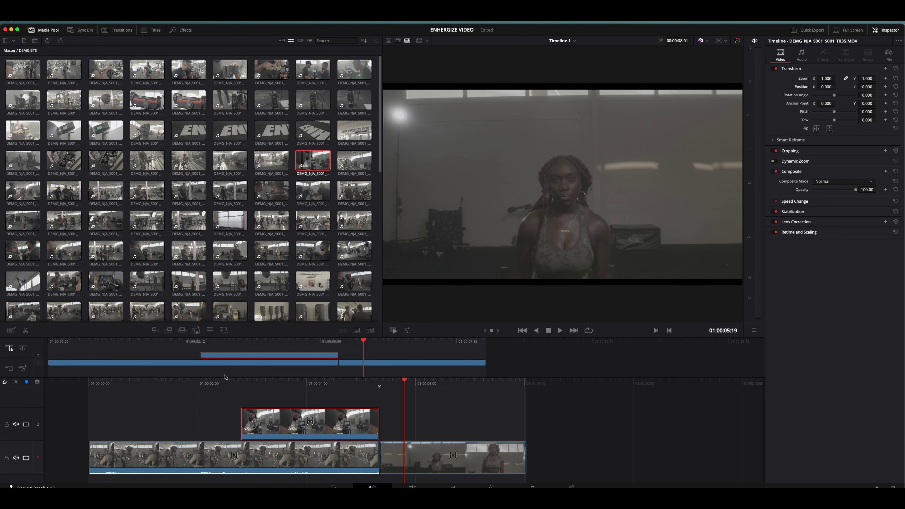
{"action": "left_click_drag", "start_coordinate": [232, 385], "coordinate": [409, 391]}
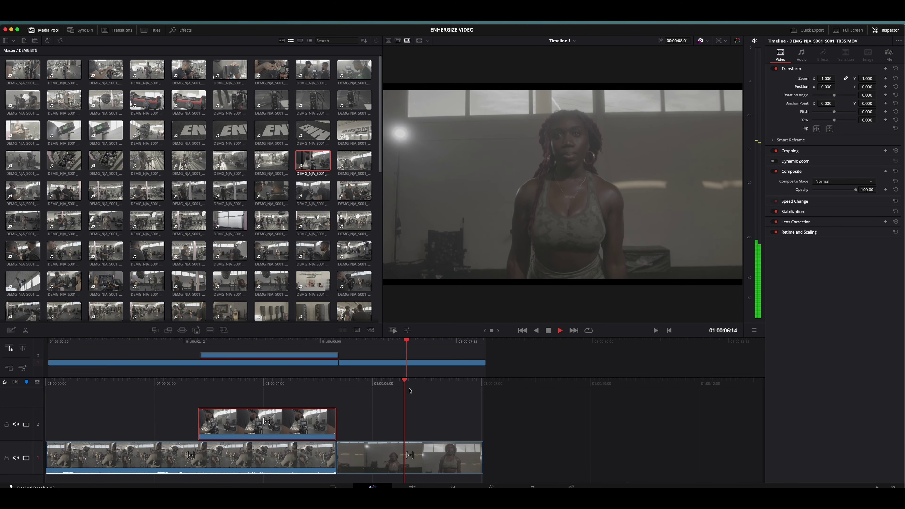
{"action": "key", "text": "space"}
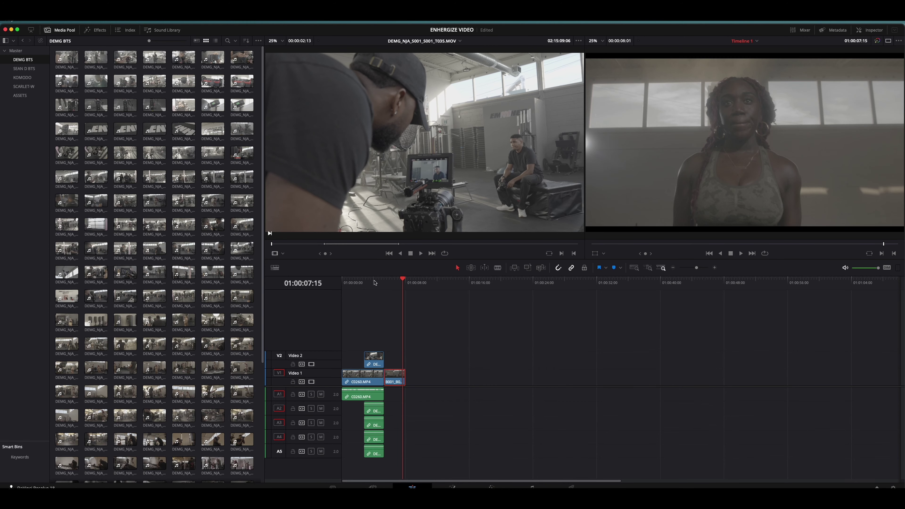
Step: Move the Edit page playhead to 01:00:04:02 and browse the clips in the DEMG BTS bin
{"action": "mouse_move", "coordinate": [374, 283]}
{"action": "left_mouse_down"}
{"action": "mouse_move", "coordinate": [348, 284]}
{"action": "mouse_move", "coordinate": [396, 291]}
{"action": "mouse_move", "coordinate": [374, 293]}
{"action": "left_mouse_up"}
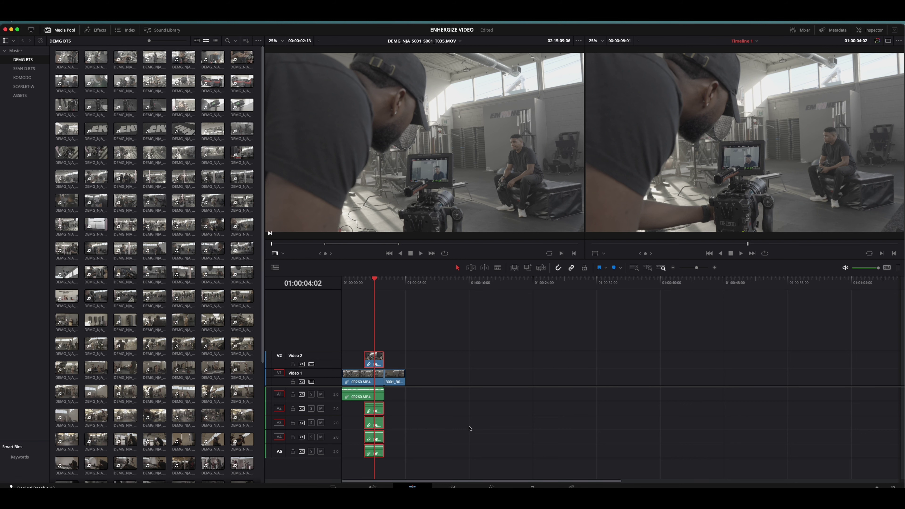
{"action": "scroll", "coordinate": [97, 86], "scroll_direction": "down", "scroll_amount": 7}
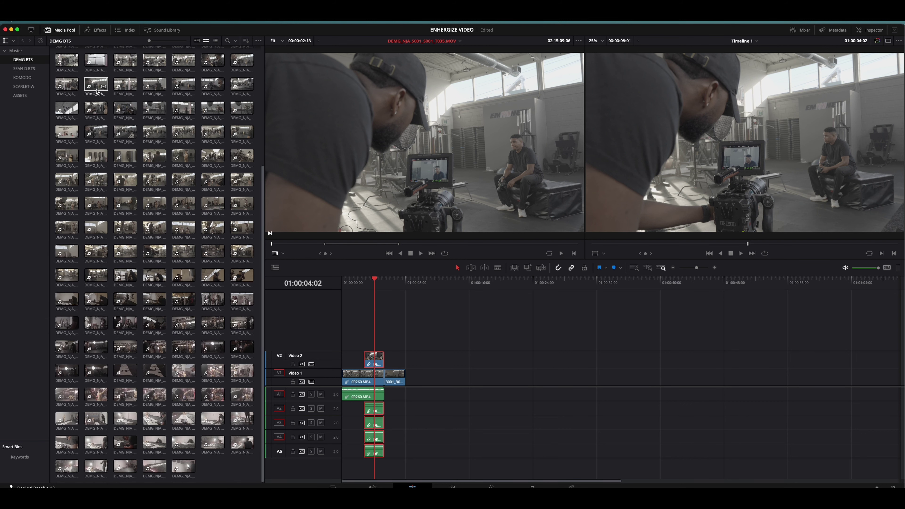
{"action": "left_click", "coordinate": [161, 134]}
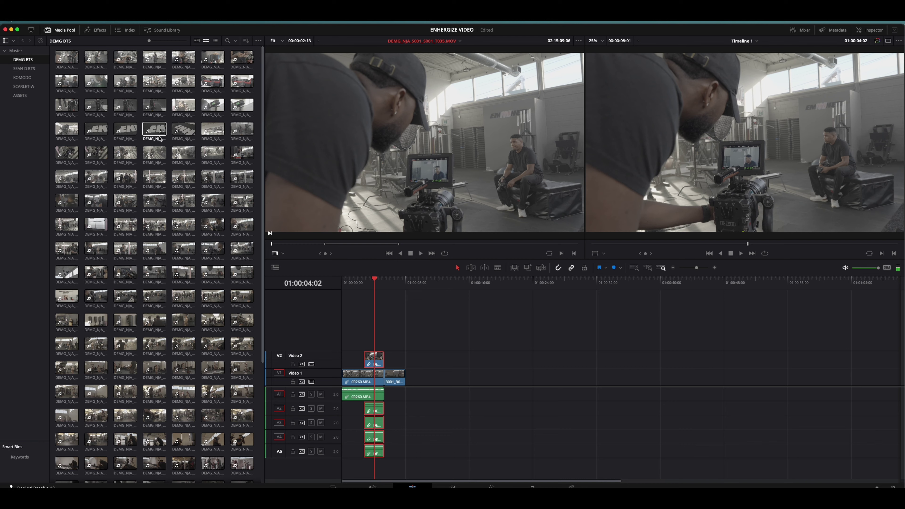
{"action": "scroll", "coordinate": [160, 107], "scroll_direction": "down", "scroll_amount": 5}
{"action": "left_click", "coordinate": [159, 106]}
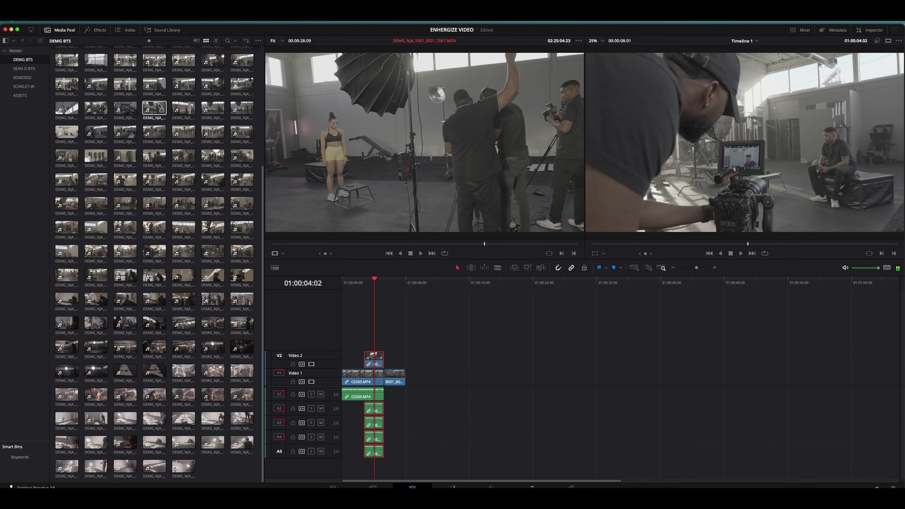
{"action": "scroll", "coordinate": [159, 106], "scroll_direction": "up", "scroll_amount": 5}
{"action": "left_click", "coordinate": [159, 106]}
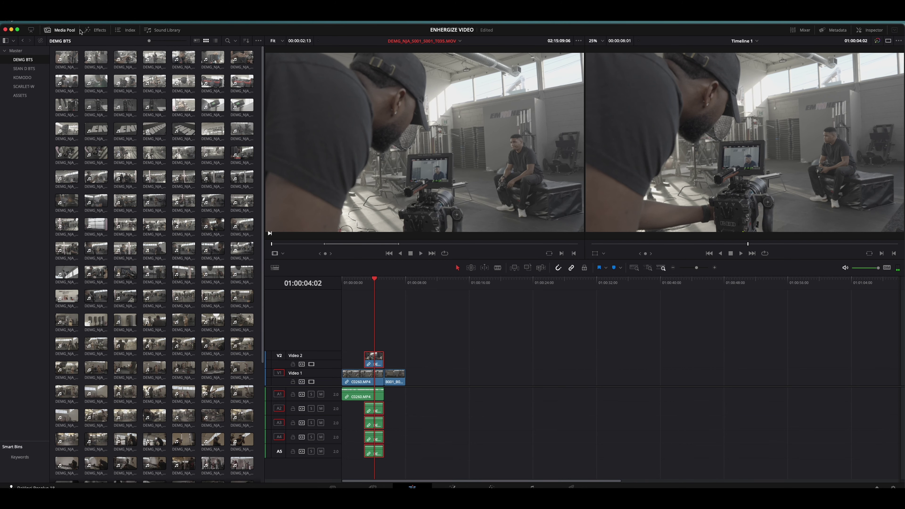
Step: Check the Effects, Index and Sound Library views and leave the Effects library open below the Media Pool
{"action": "left_click", "coordinate": [90, 32]}
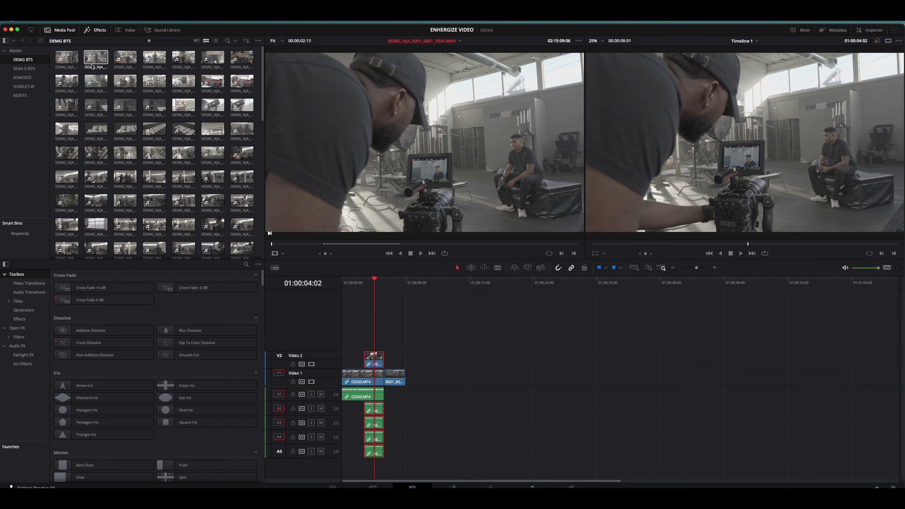
{"action": "left_click", "coordinate": [126, 30]}
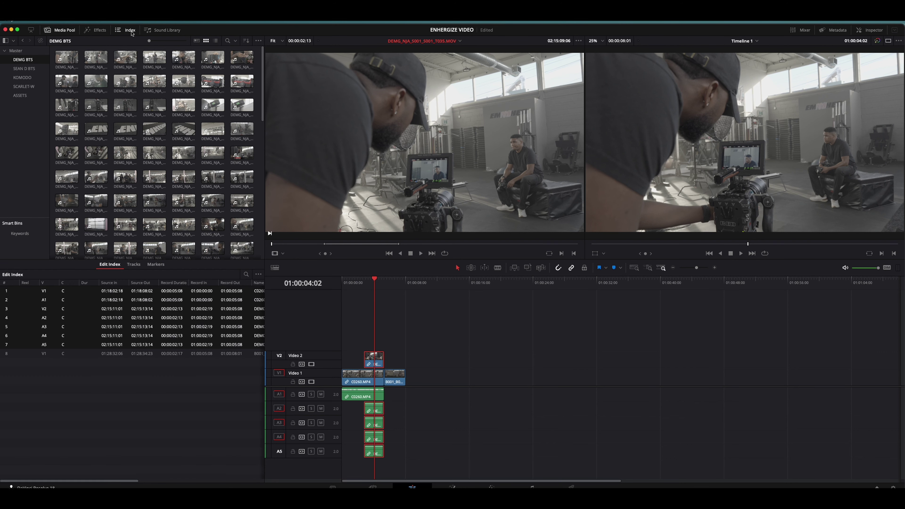
{"action": "left_click", "coordinate": [152, 30]}
{"action": "left_click", "coordinate": [129, 30]}
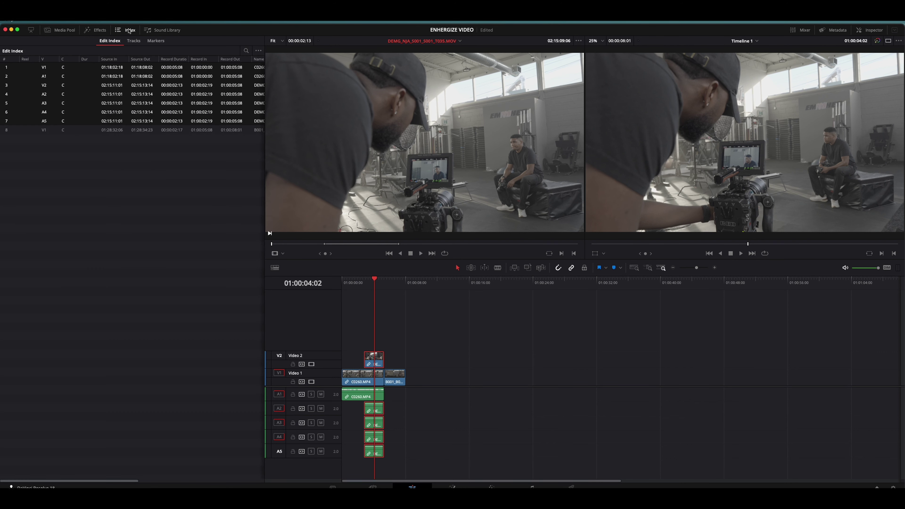
{"action": "left_click", "coordinate": [77, 31]}
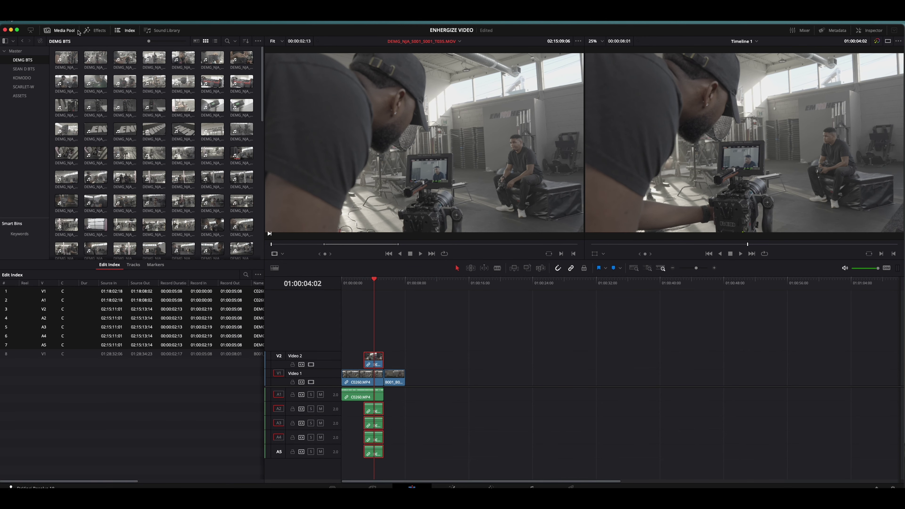
{"action": "left_click", "coordinate": [95, 32]}
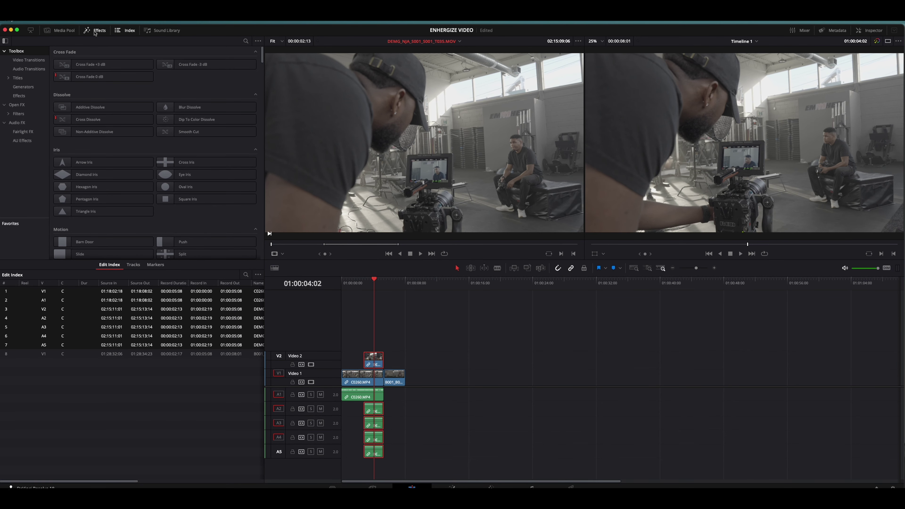
{"action": "left_click", "coordinate": [123, 30]}
{"action": "left_click", "coordinate": [68, 32]}
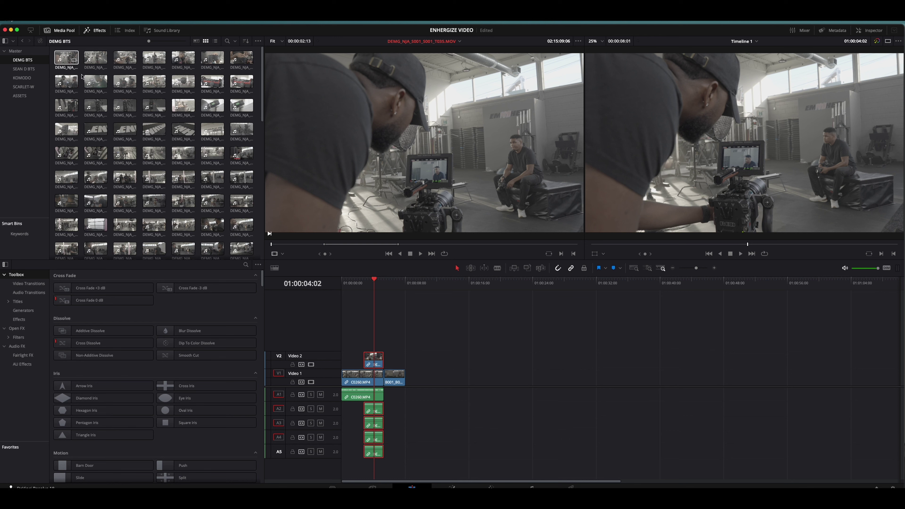
Step: Look through the DEMG BTS clips and enlarge their thumbnails to two per row
{"action": "scroll", "coordinate": [169, 152], "scroll_direction": "down", "scroll_amount": 2}
{"action": "scroll", "coordinate": [169, 153], "scroll_direction": "down", "scroll_amount": 10}
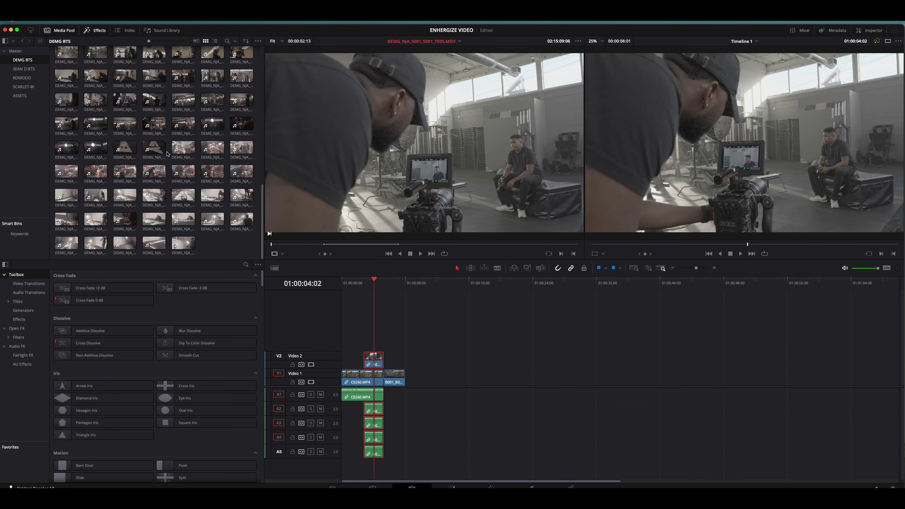
{"action": "scroll", "coordinate": [209, 218], "scroll_direction": "up", "scroll_amount": 15}
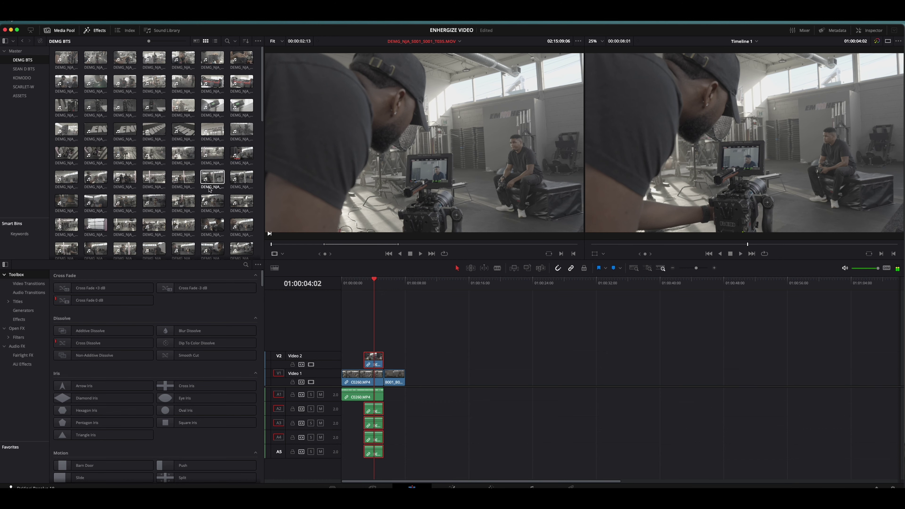
{"action": "left_click_drag", "start_coordinate": [149, 41], "coordinate": [173, 52]}
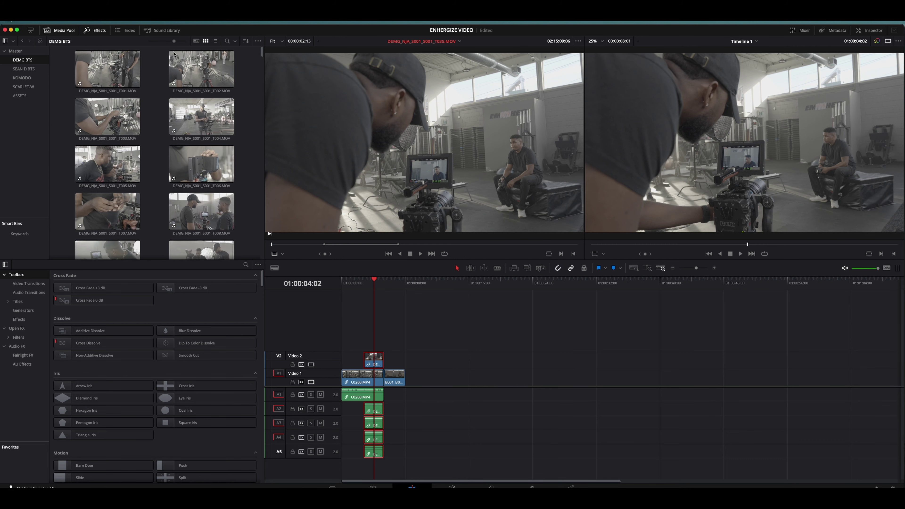
Step: Examine the DEMG BTS clips in the metadata view and in the list view, reading down the clip list
{"action": "left_click", "coordinate": [196, 41]}
{"action": "left_click", "coordinate": [63, 64]}
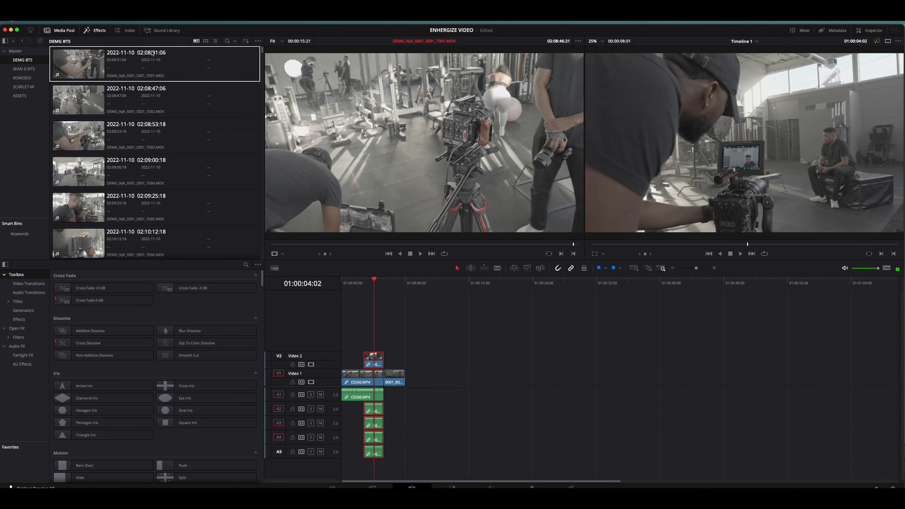
{"action": "left_click", "coordinate": [215, 41]}
{"action": "left_click", "coordinate": [102, 73]}
{"action": "scroll", "coordinate": [102, 75], "scroll_direction": "down", "scroll_amount": 14}
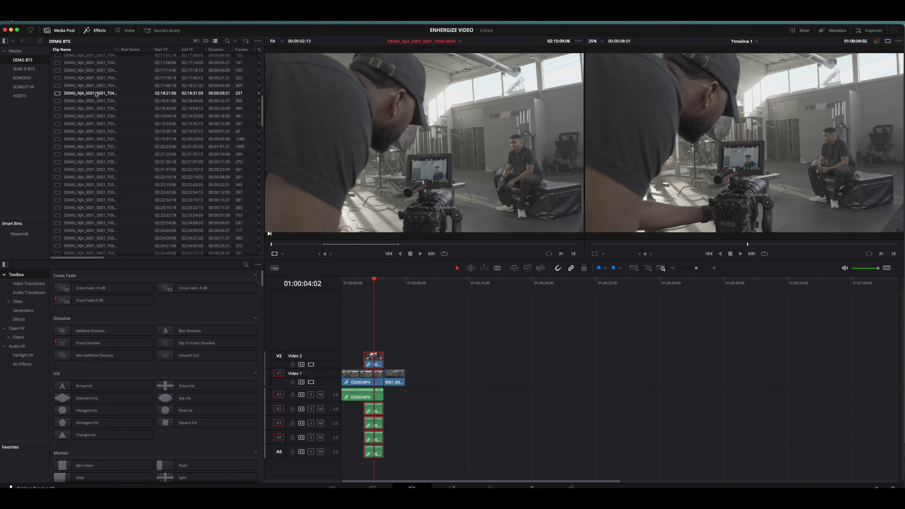
{"action": "scroll", "coordinate": [80, 174], "scroll_direction": "down", "scroll_amount": 10}
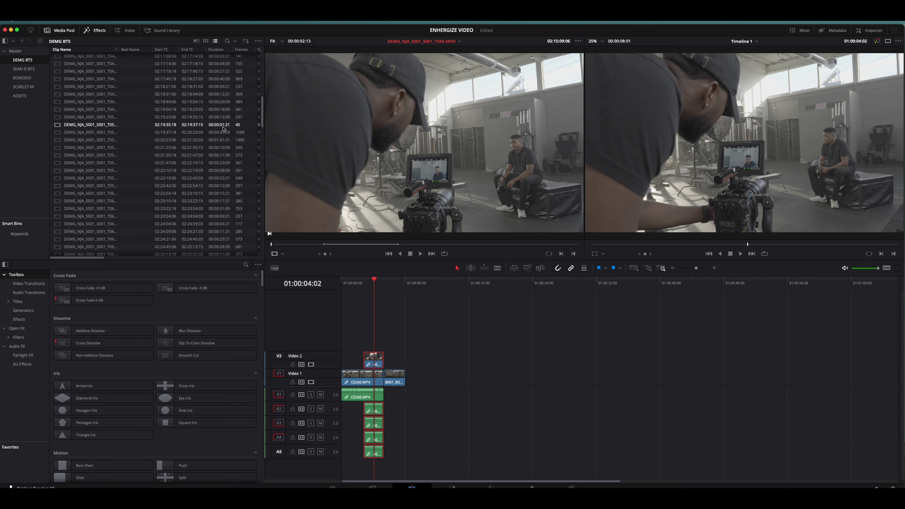
{"action": "scroll", "coordinate": [81, 175], "scroll_direction": "down", "scroll_amount": 6}
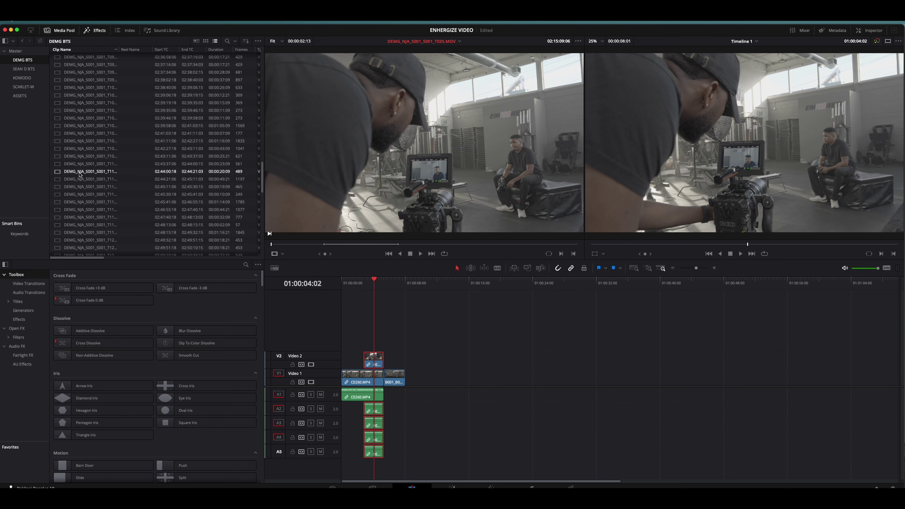
Step: Return the bin to thumbnail view with three clips per row and preview DEMG_NJA_S001_S001_T005.MOV and DEMG_NJA_S001_S001_T008.MOV
{"action": "left_click", "coordinate": [206, 41]}
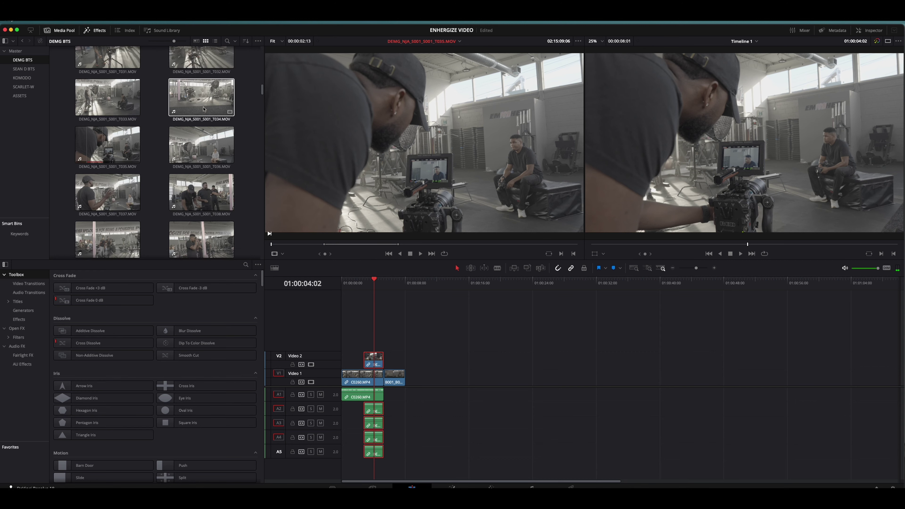
{"action": "left_click_drag", "start_coordinate": [174, 41], "coordinate": [168, 43]}
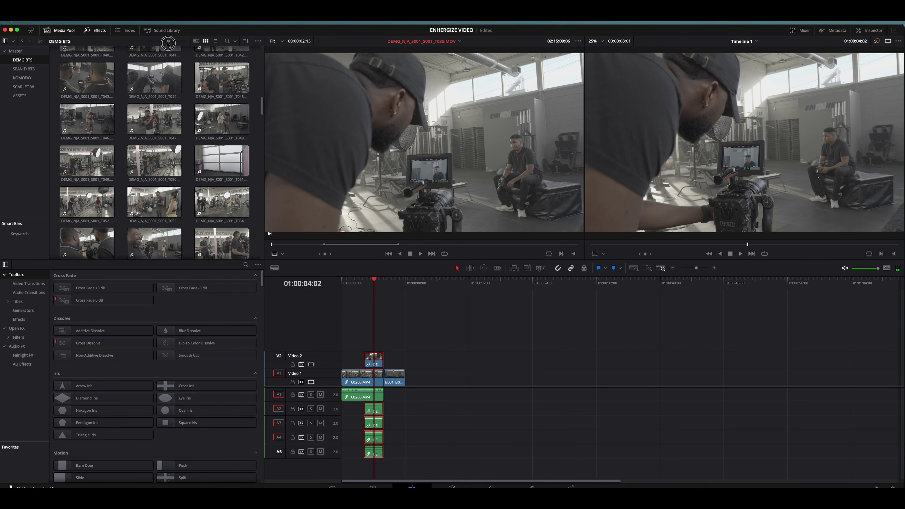
{"action": "scroll", "coordinate": [197, 122], "scroll_direction": "up", "scroll_amount": 10}
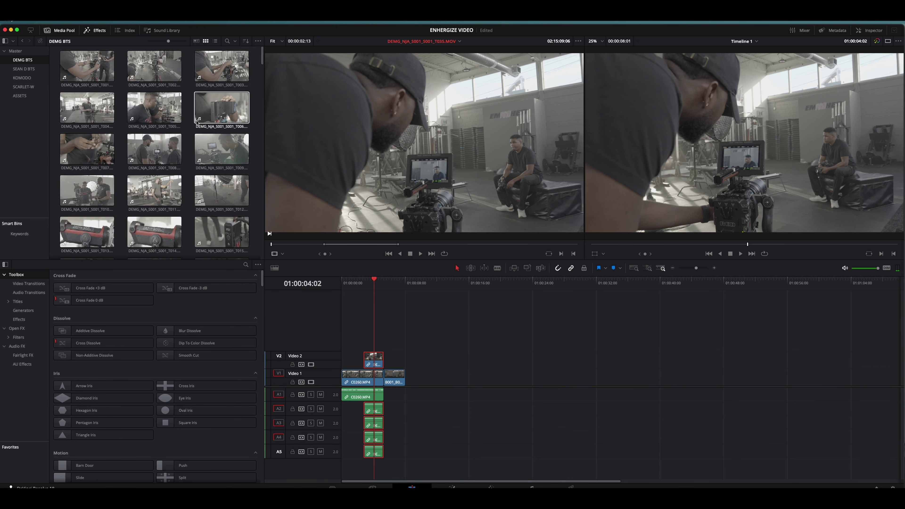
{"action": "left_click", "coordinate": [127, 108]}
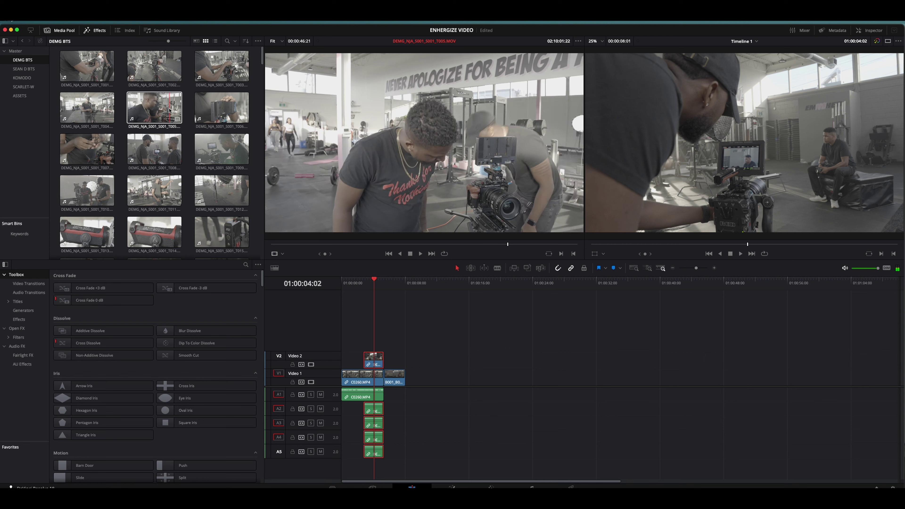
{"action": "left_click", "coordinate": [180, 156]}
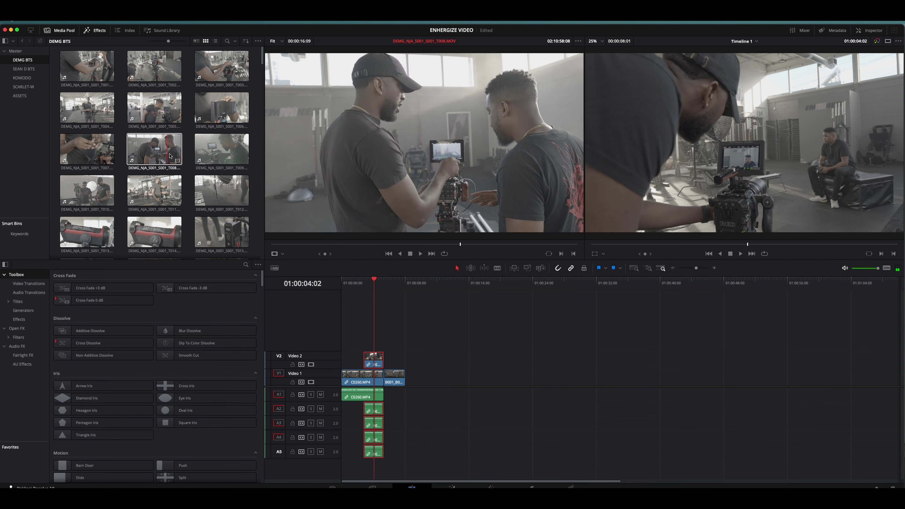
Step: Look through the SEAN D BTS, KOMODO, SCARLET-W and ASSETS bins and return to the DEMG BTS bin
{"action": "left_click", "coordinate": [23, 69]}
{"action": "left_click", "coordinate": [17, 79]}
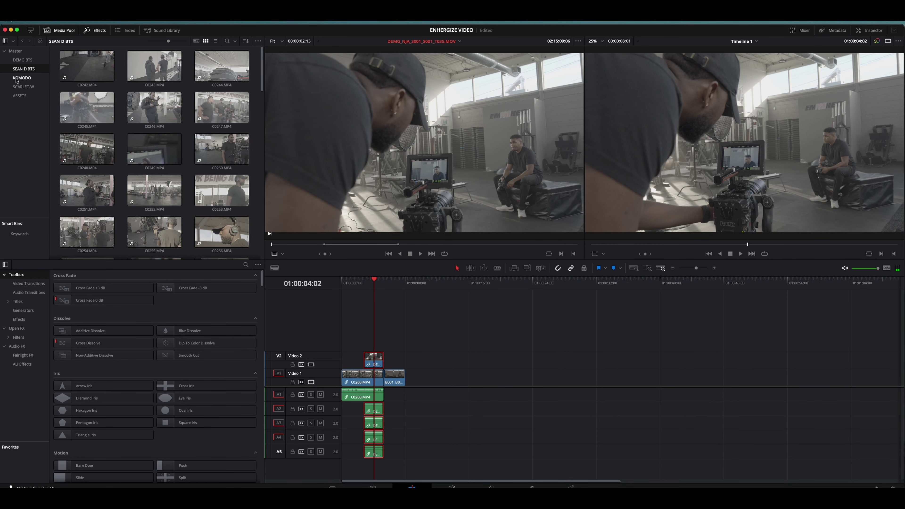
{"action": "left_click", "coordinate": [19, 88]}
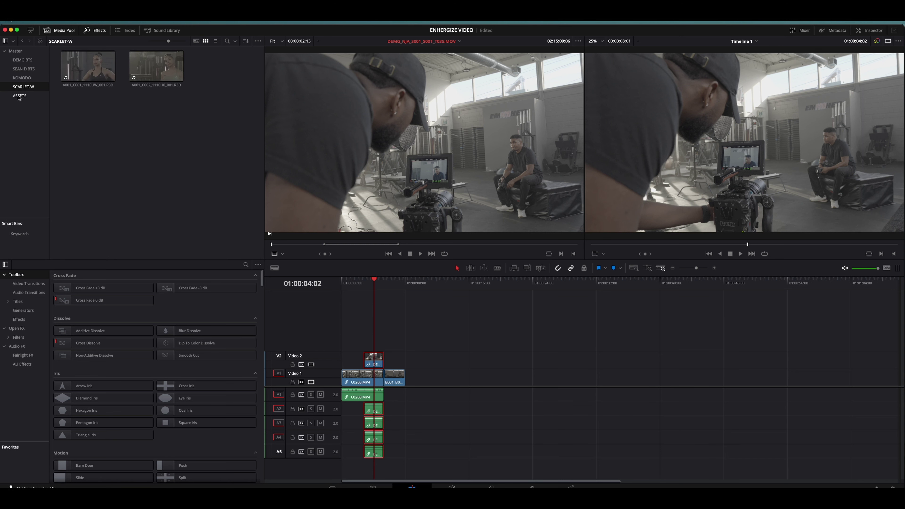
{"action": "left_click", "coordinate": [19, 96]}
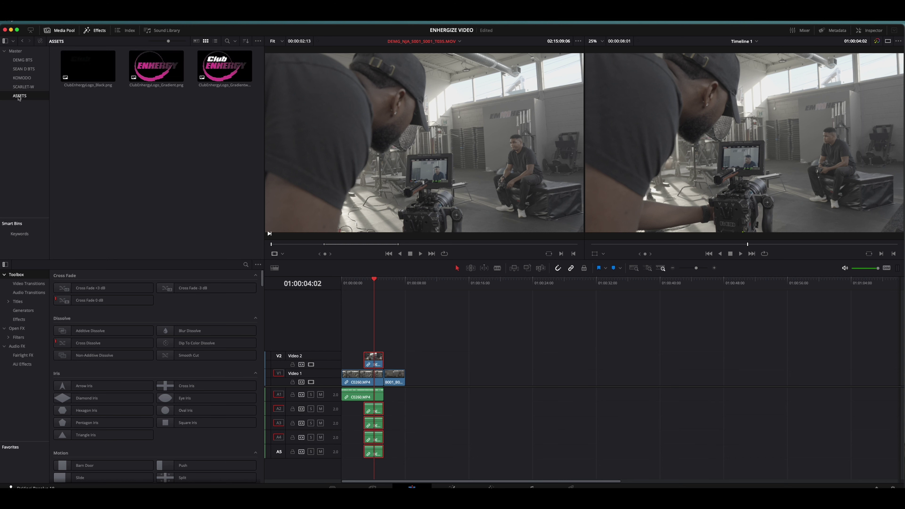
{"action": "left_click", "coordinate": [24, 60]}
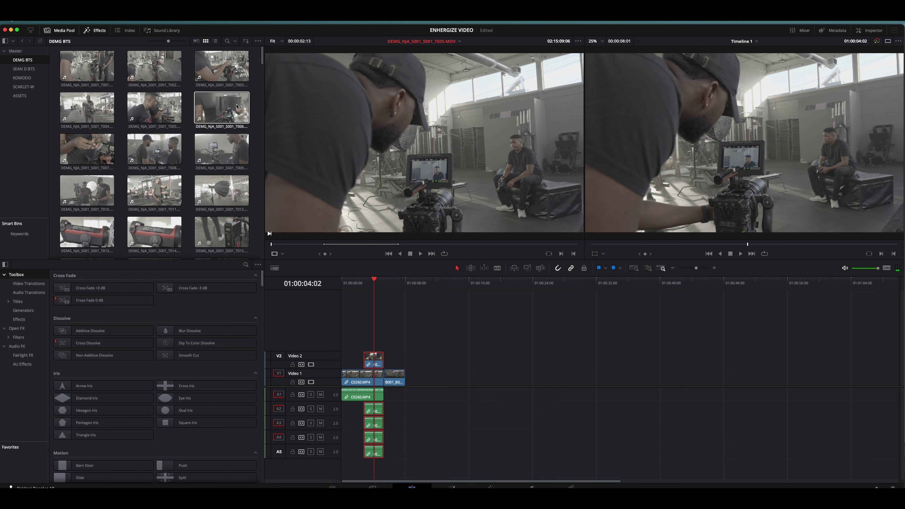
Step: Append a video-only section of DEMG_NJA_S001_S001_T008.MOV, 00:00:04:16 long, to the end of Video 1 and play the timeline
{"action": "left_click", "coordinate": [155, 146]}
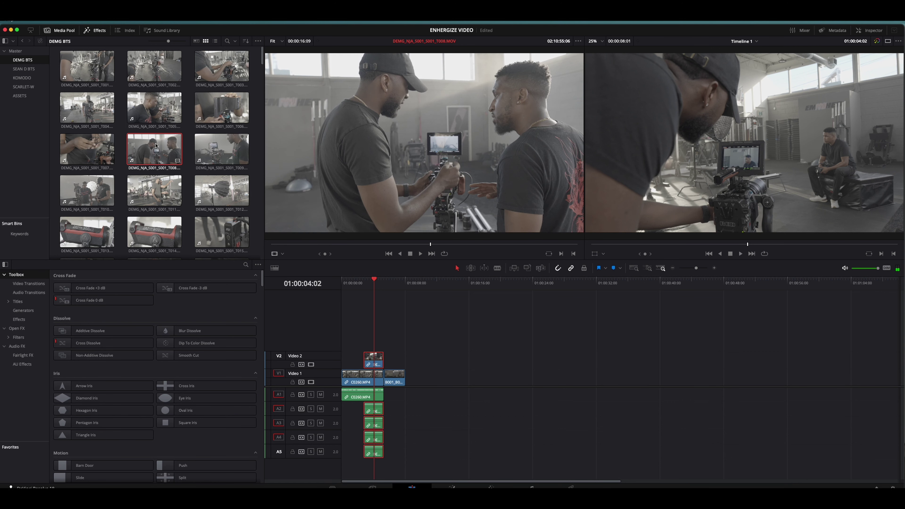
{"action": "left_click_drag", "start_coordinate": [325, 254], "coordinate": [442, 386]}
{"action": "key", "text": "i"}
{"action": "key", "text": "o"}
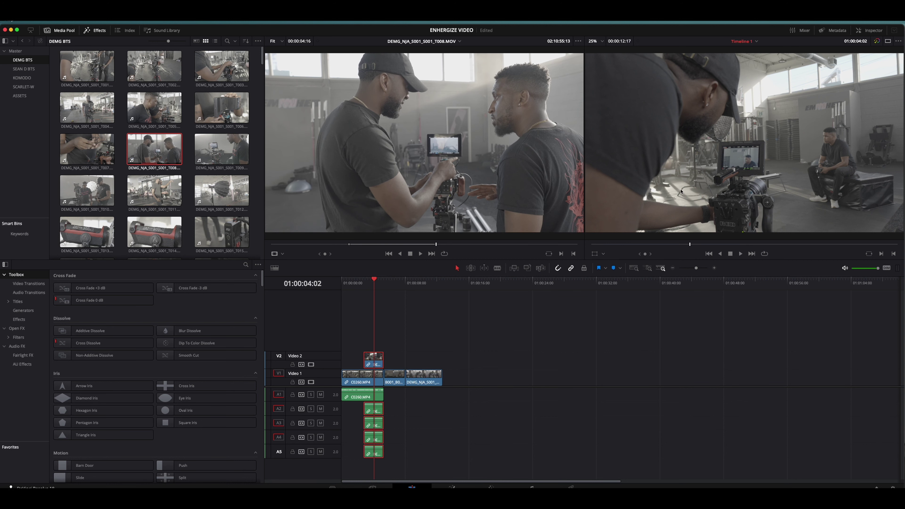
{"action": "left_click", "coordinate": [365, 290]}
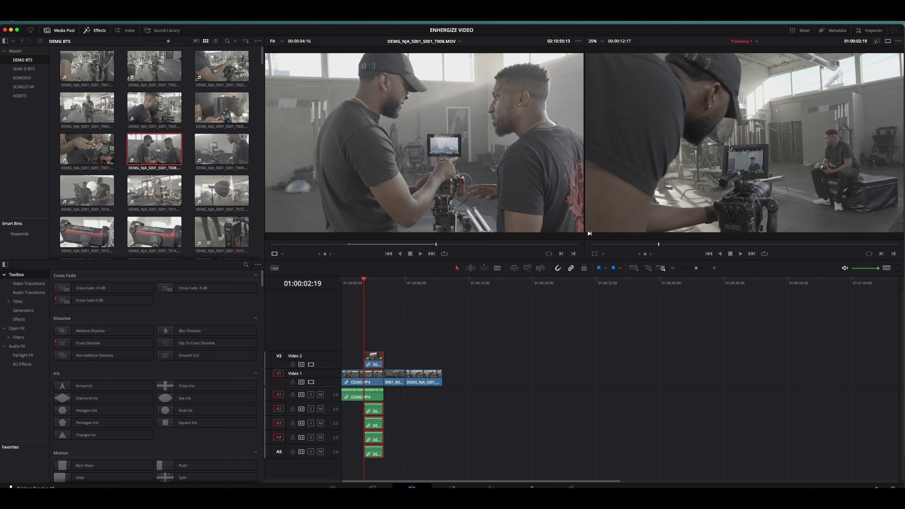
{"action": "key", "text": "space"}
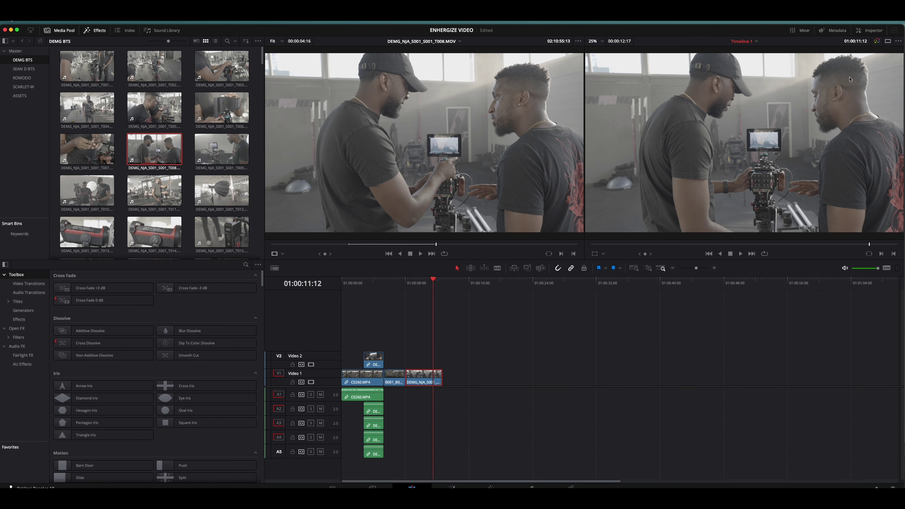
Step: Check the timeline clip's metadata, replace it with the Inspector, and show the Mixer widened to four audio tracks
{"action": "left_click", "coordinate": [837, 31]}
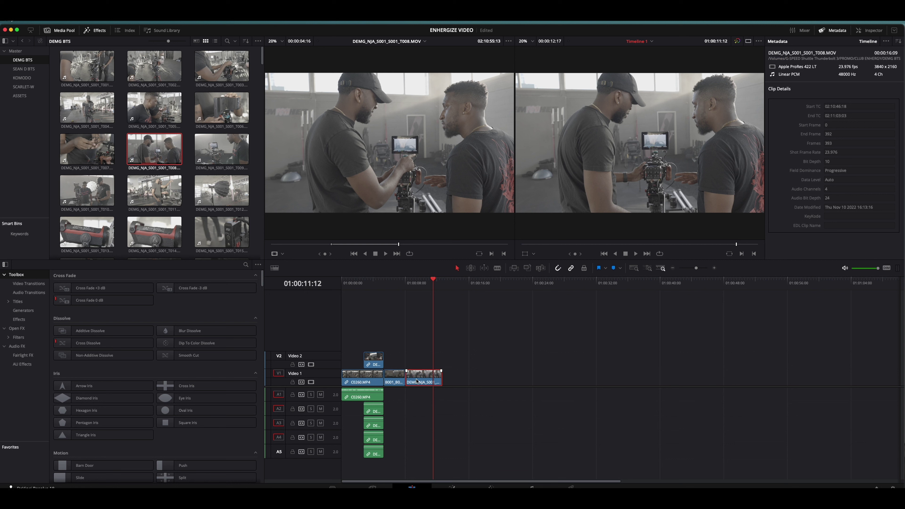
{"action": "left_click", "coordinate": [872, 31]}
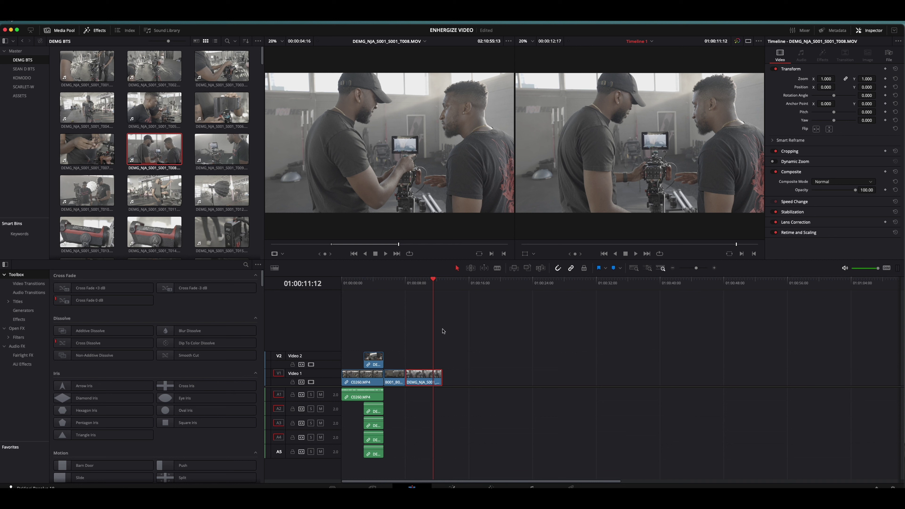
{"action": "left_click", "coordinate": [801, 31]}
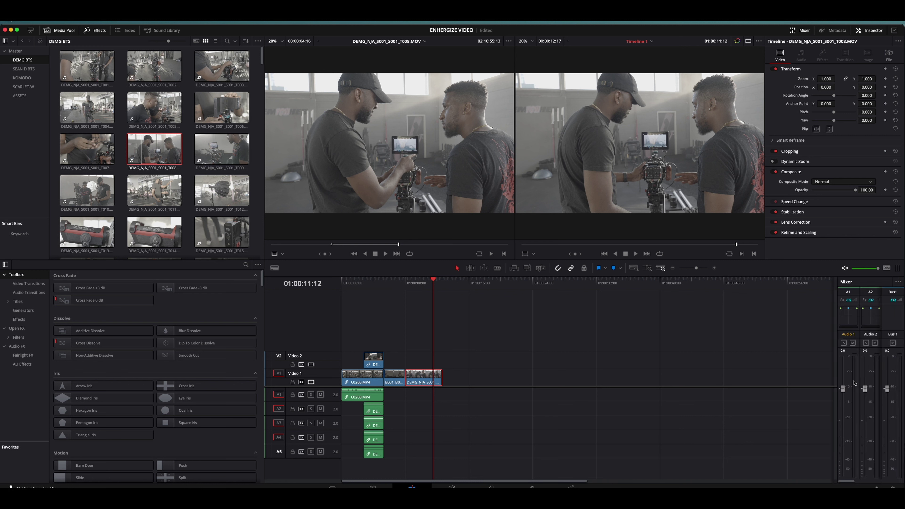
{"action": "left_click_drag", "start_coordinate": [837, 367], "coordinate": [791, 367]}
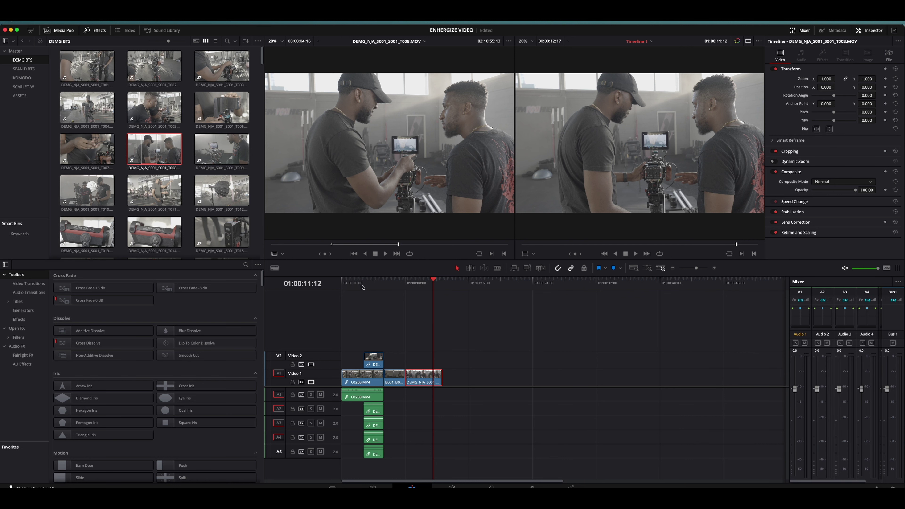
Step: Delete all audio clips on tracks Audio 1 to Audio 5, keeping the video clips on the timeline
{"action": "left_click_drag", "start_coordinate": [365, 284], "coordinate": [394, 288]}
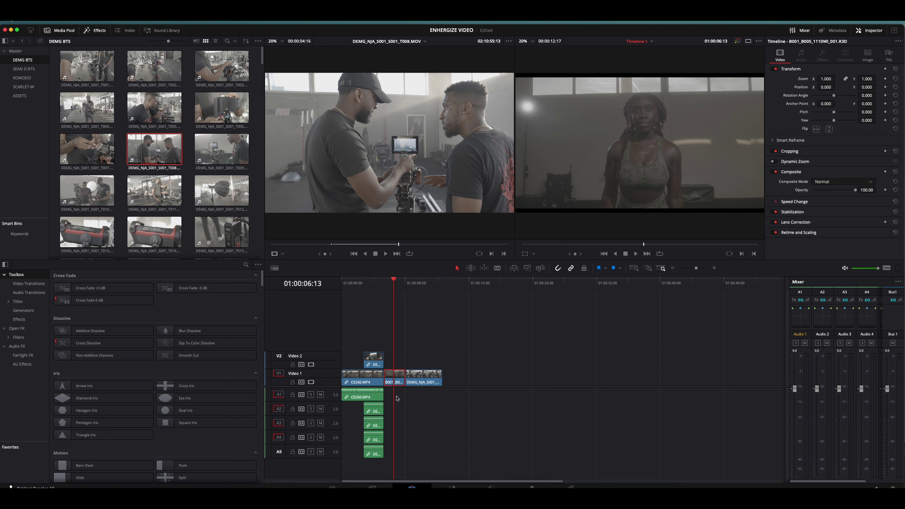
{"action": "left_click_drag", "start_coordinate": [400, 397], "coordinate": [356, 460]}
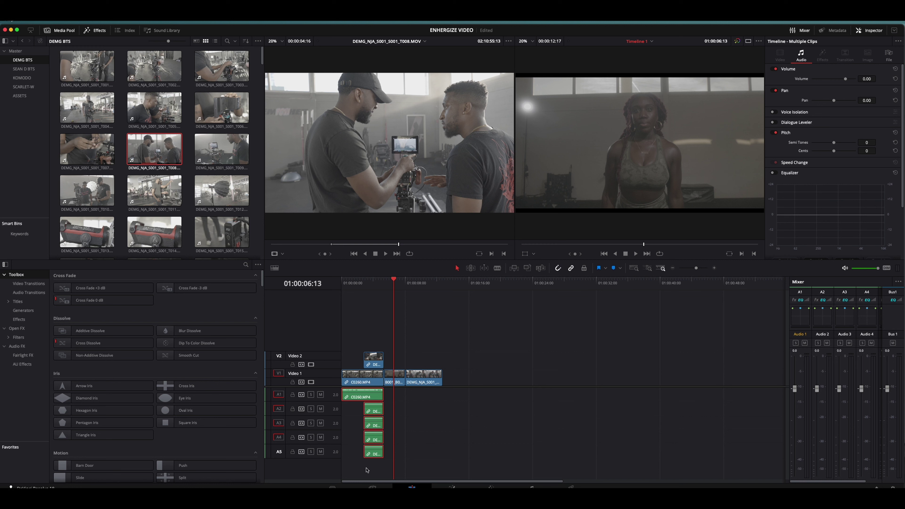
{"action": "key", "text": "Delete"}
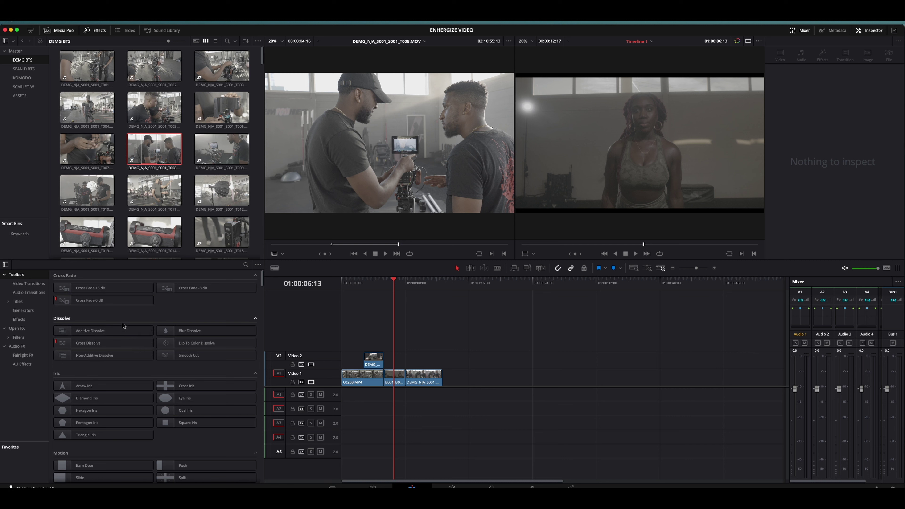
Step: Look through the video transitions, audio transitions and titles in the Effects library
{"action": "scroll", "coordinate": [123, 325], "scroll_direction": "down", "scroll_amount": 1}
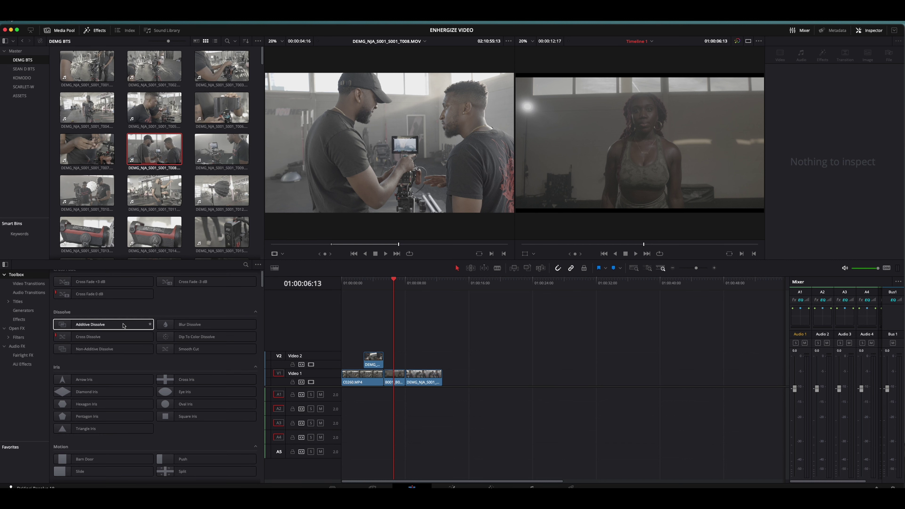
{"action": "left_click", "coordinate": [30, 285]}
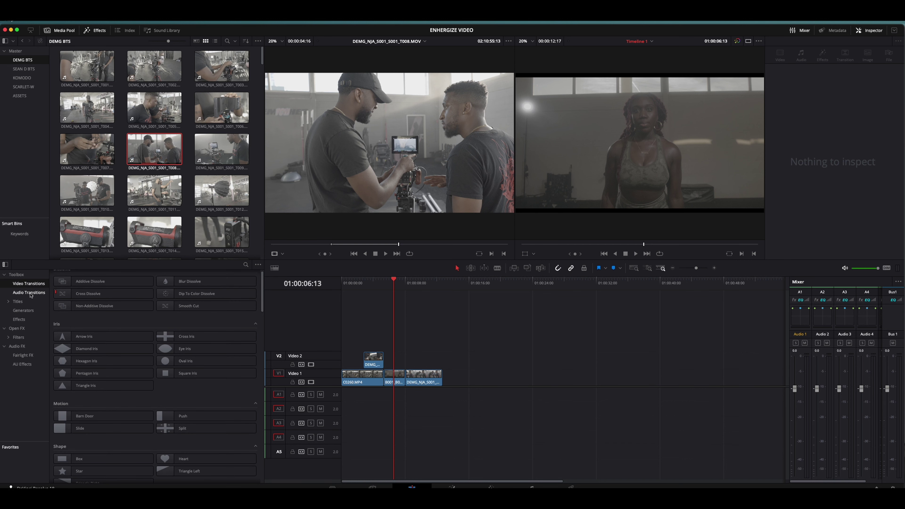
{"action": "left_click", "coordinate": [44, 294]}
{"action": "left_click", "coordinate": [19, 302]}
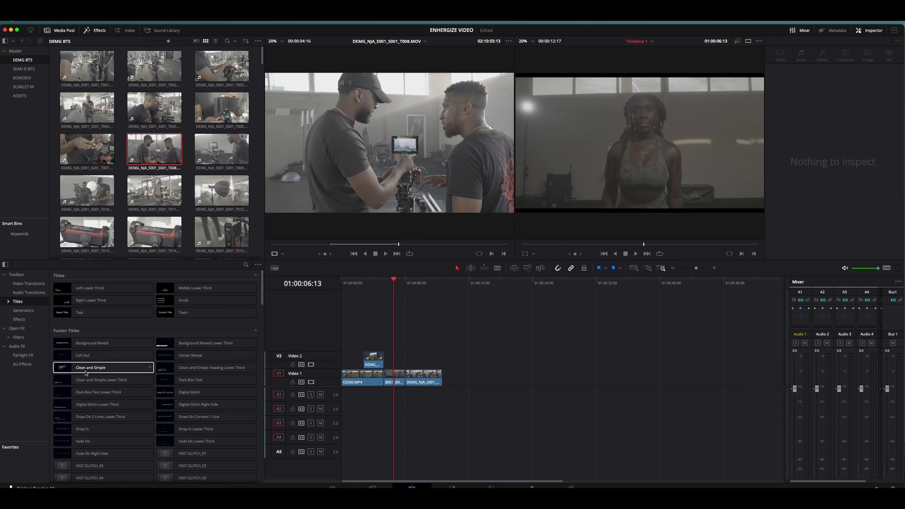
Step: Reduce the timeline's video track height to the minimum and slightly increase the audio track height
{"action": "left_click", "coordinate": [419, 376]}
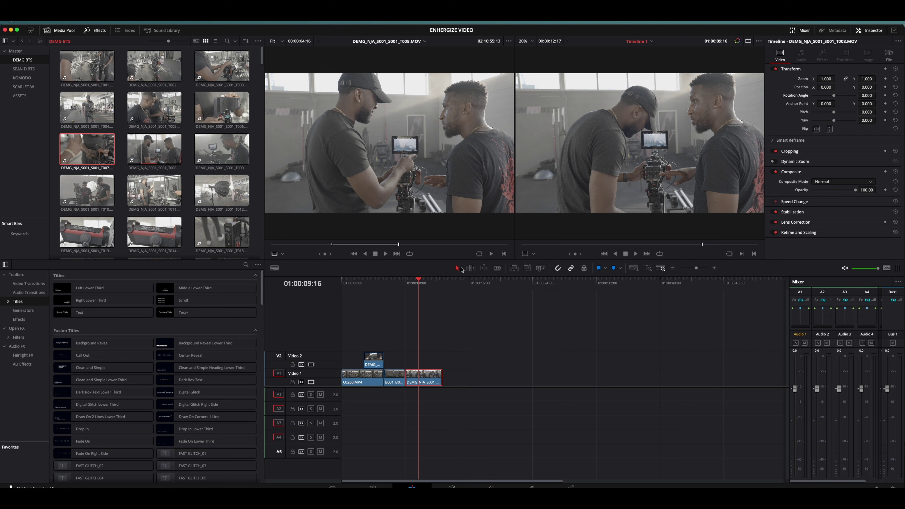
{"action": "left_click", "coordinate": [274, 269]}
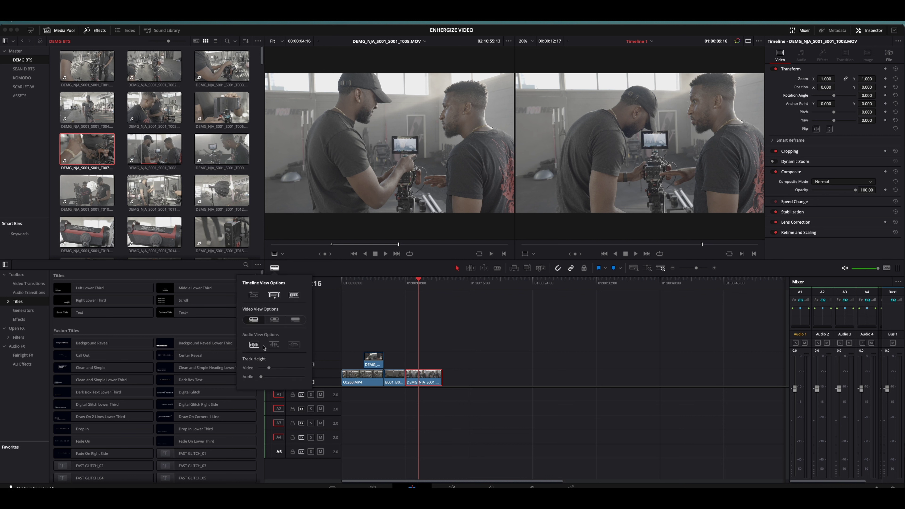
{"action": "mouse_move", "coordinate": [269, 371]}
{"action": "left_mouse_down"}
{"action": "mouse_move", "coordinate": [300, 374]}
{"action": "mouse_move", "coordinate": [265, 377]}
{"action": "left_mouse_up"}
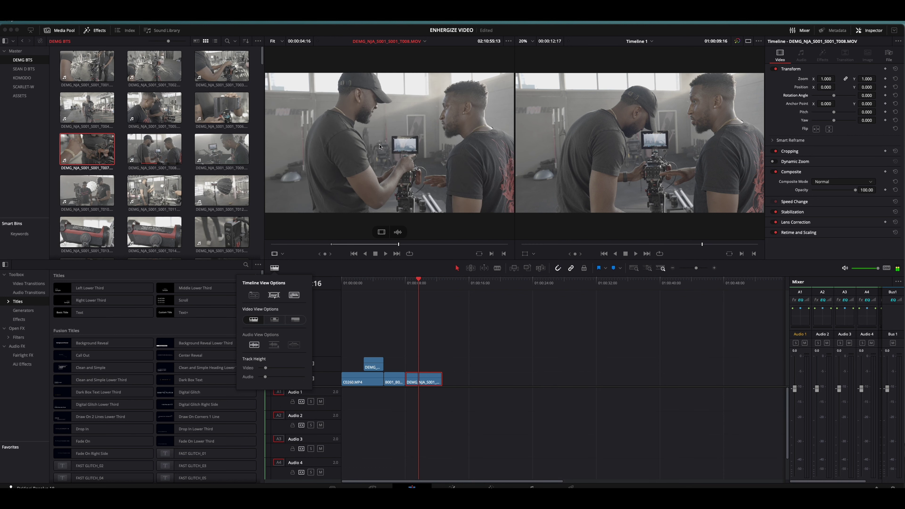
Step: Mark a 00:00:05:09 section of DEMG_NJA_S001_S001_T012.MOV and append it with its audio after the last clip on Video 1
{"action": "left_click", "coordinate": [242, 183]}
{"action": "left_click_drag", "start_coordinate": [356, 245], "coordinate": [295, 245]}
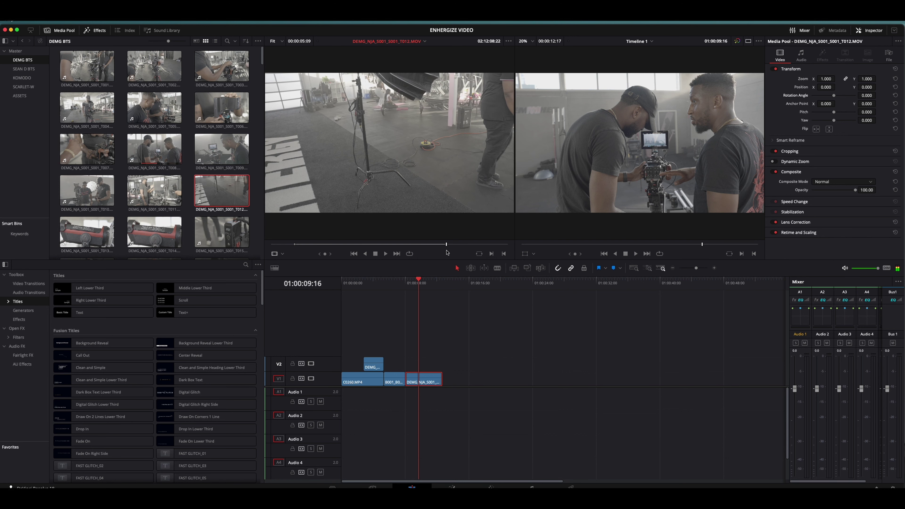
{"action": "left_click_drag", "start_coordinate": [411, 146], "coordinate": [480, 407]}
{"action": "scroll", "coordinate": [462, 427], "scroll_direction": "down", "scroll_amount": 2}
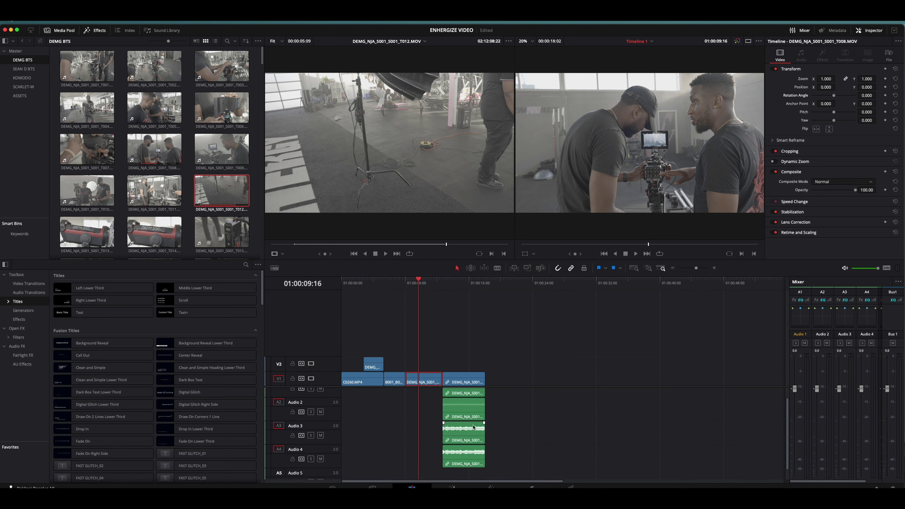
Step: Enlarge the audio tracks to view their waveforms, shrink them again, and raise the video track height until clip thumbnails show
{"action": "left_click", "coordinate": [275, 268]}
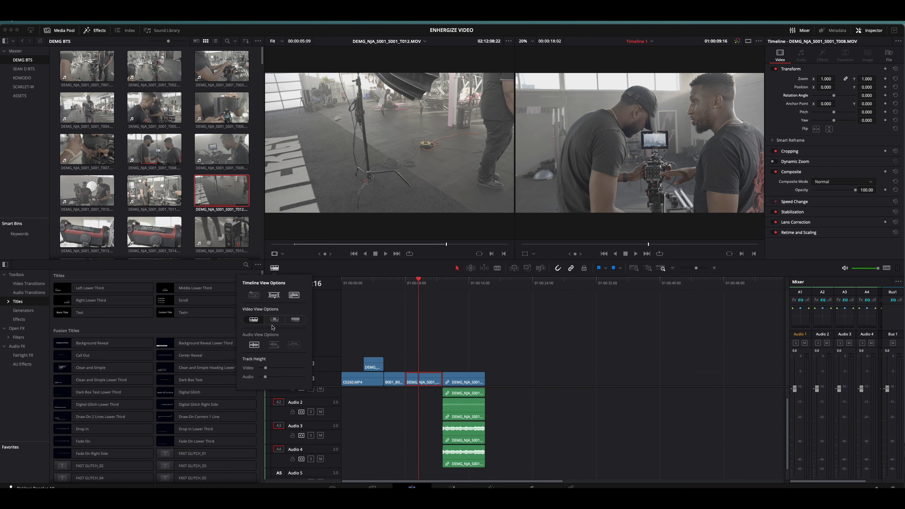
{"action": "left_click_drag", "start_coordinate": [265, 377], "coordinate": [277, 377]}
{"action": "scroll", "coordinate": [461, 446], "scroll_direction": "down", "scroll_amount": 2}
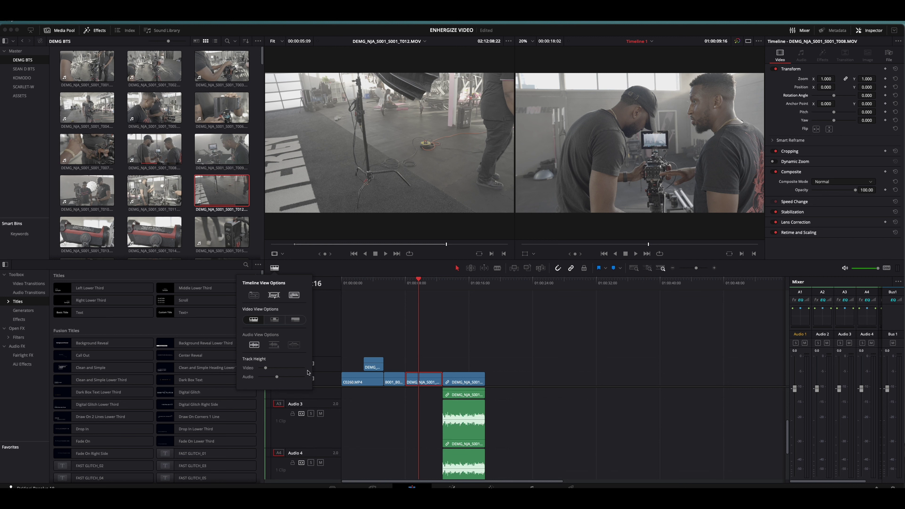
{"action": "mouse_move", "coordinate": [275, 380]}
{"action": "left_mouse_down"}
{"action": "mouse_move", "coordinate": [309, 380]}
{"action": "mouse_move", "coordinate": [265, 385]}
{"action": "mouse_move", "coordinate": [270, 369]}
{"action": "left_mouse_up"}
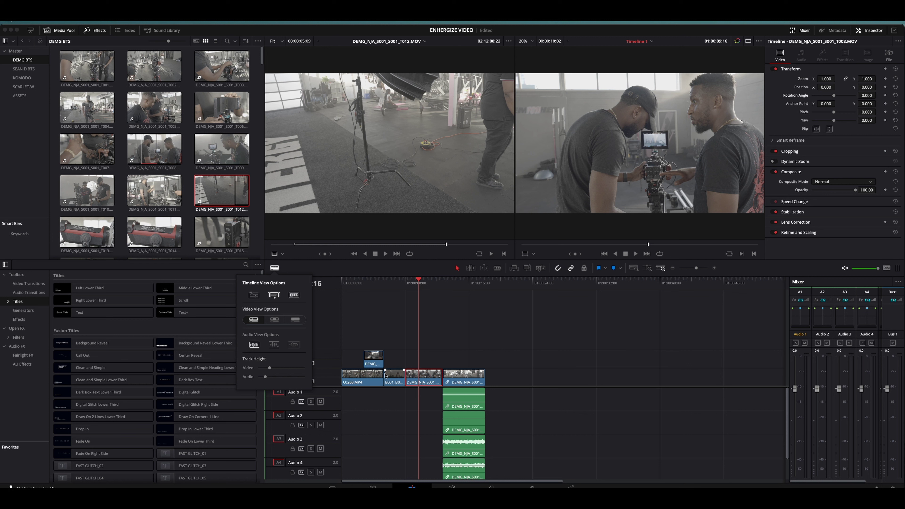
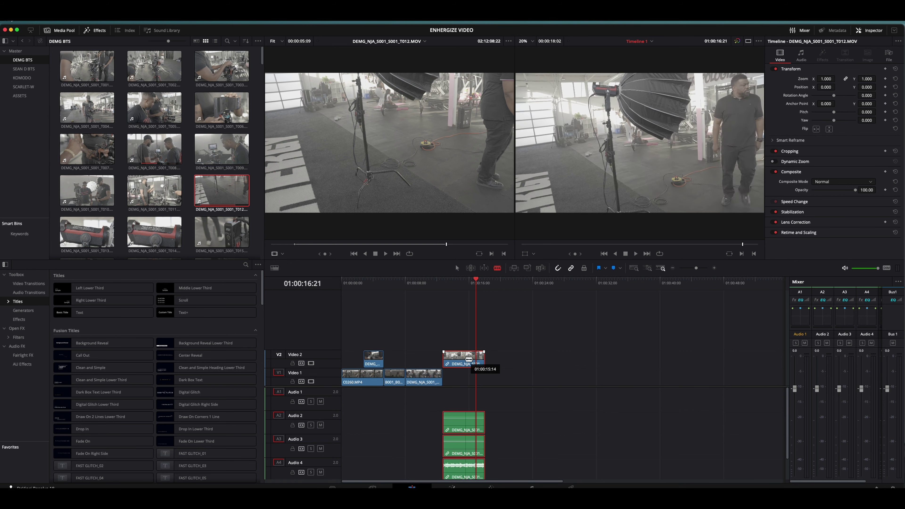
Step: Split the DEMG_NJA_S001_S001_T008.MOV clip near its middle and move the T012 clip from Video 2 to Video 1, directly against it
{"action": "left_click", "coordinate": [424, 376]}
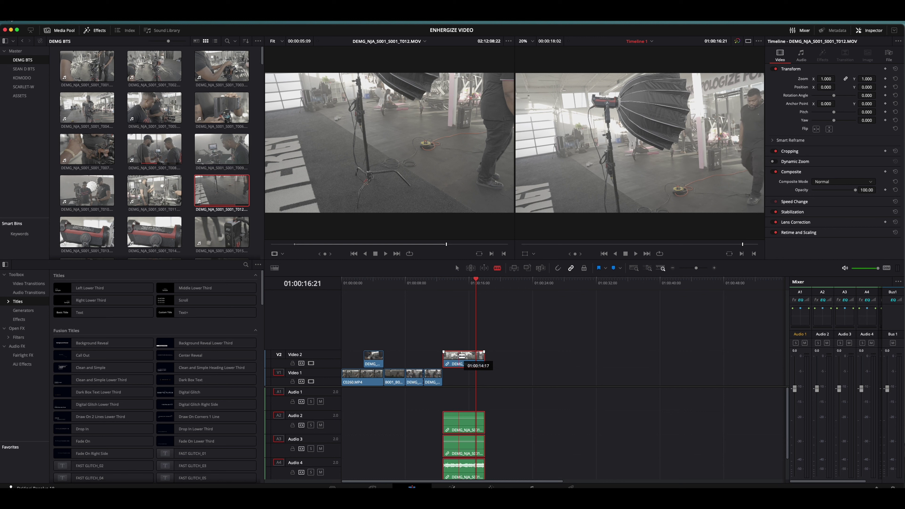
{"action": "key", "text": "a"}
{"action": "left_click_drag", "start_coordinate": [460, 356], "coordinate": [465, 376]}
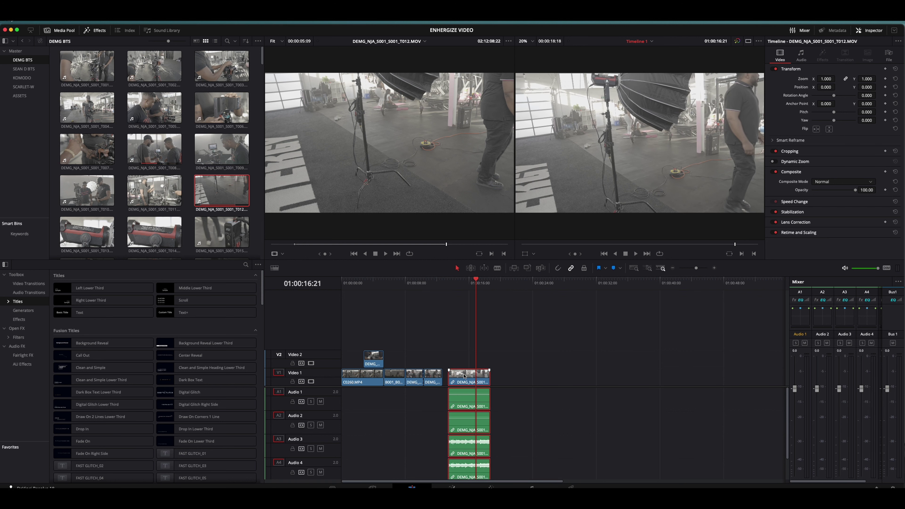
{"action": "left_click_drag", "start_coordinate": [465, 376], "coordinate": [463, 375]}
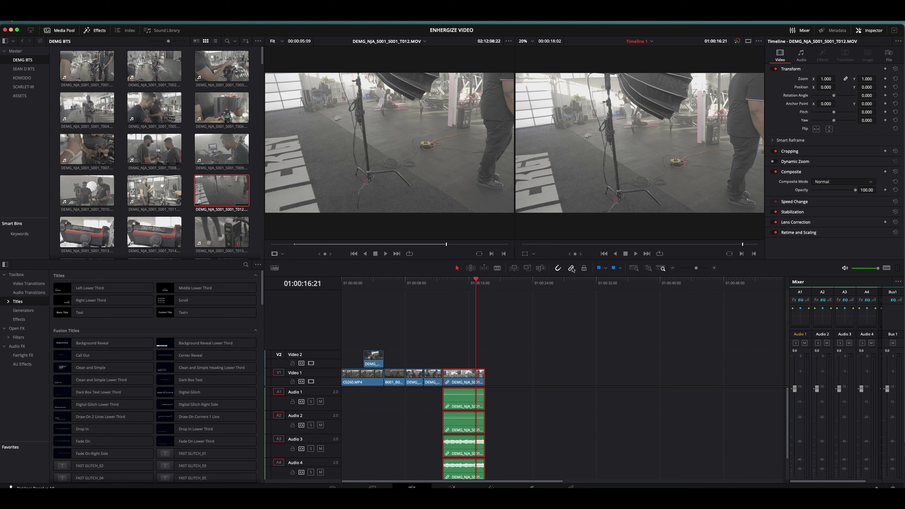
Step: With linked selection off, select the T012 clip's video and its audio clips separately
{"action": "left_click", "coordinate": [500, 353]}
{"action": "left_click", "coordinate": [473, 384]}
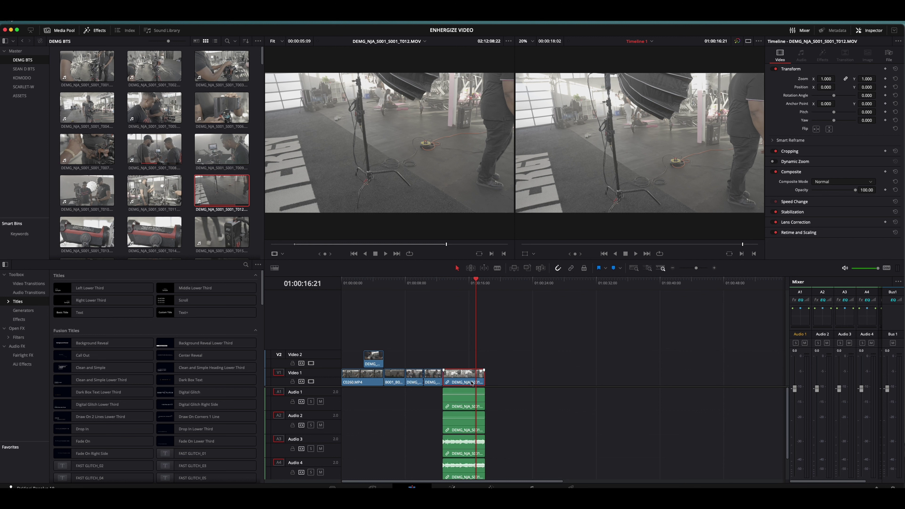
{"action": "left_click", "coordinate": [465, 404]}
{"action": "left_click", "coordinate": [460, 447]}
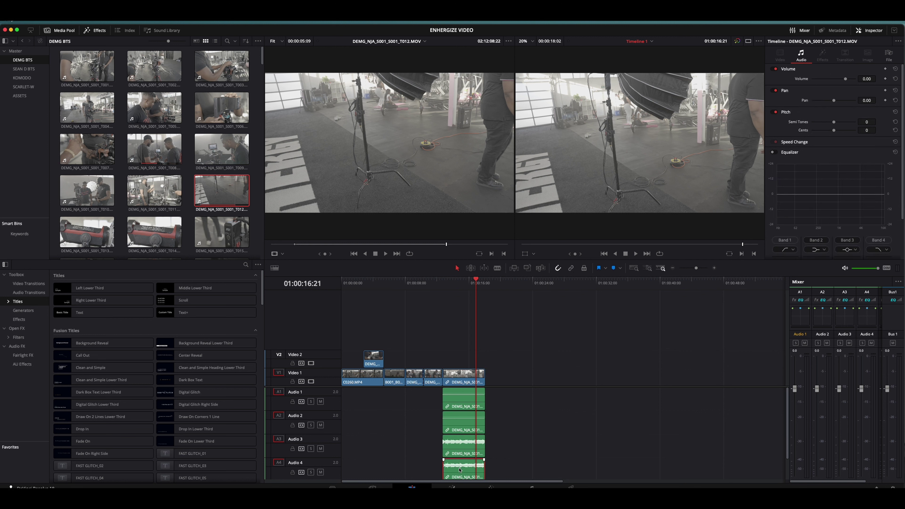
{"action": "left_click", "coordinate": [462, 421]}
{"action": "left_click", "coordinate": [463, 400]}
{"action": "left_click", "coordinate": [463, 378]}
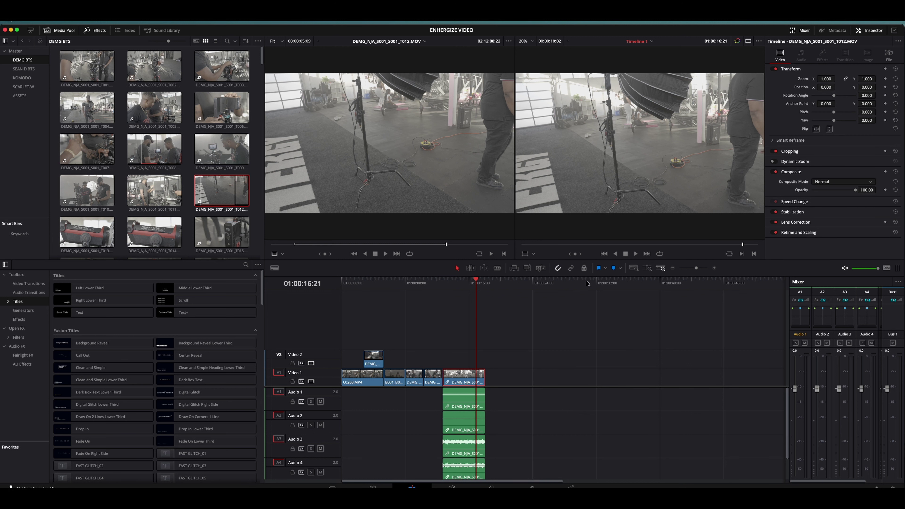
Step: With linked selection on, select the T012 clip together with its audio and fit the whole timeline in view
{"action": "left_click", "coordinate": [457, 389]}
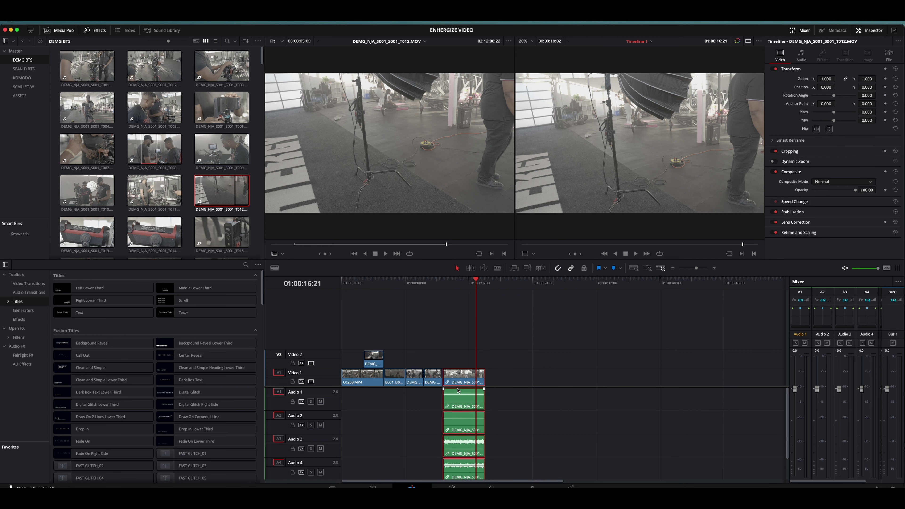
{"action": "left_click", "coordinate": [492, 378]}
{"action": "left_click", "coordinate": [469, 384]}
{"action": "left_click", "coordinate": [634, 268]}
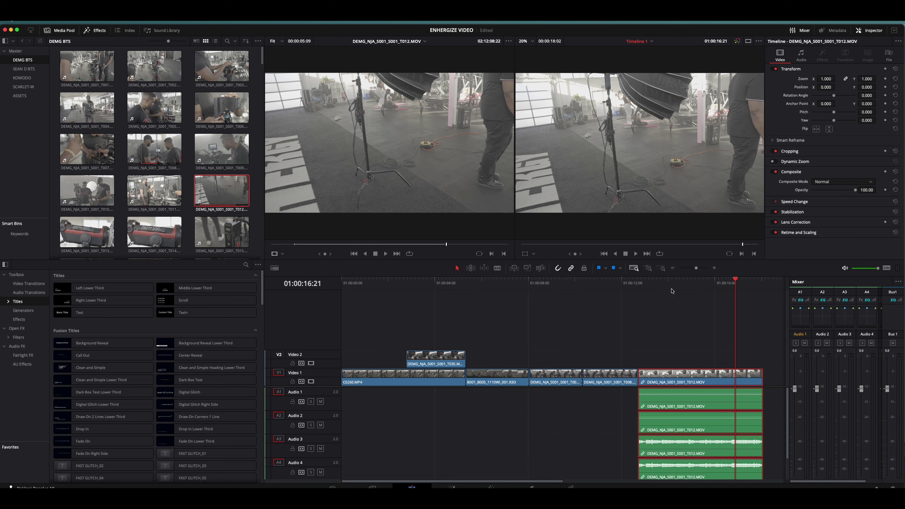
Step: Compare Detail Zoom and Custom Zoom on the timeline, with the custom level slightly closer, and return to Full Extent Zoom
{"action": "left_click", "coordinate": [649, 269]}
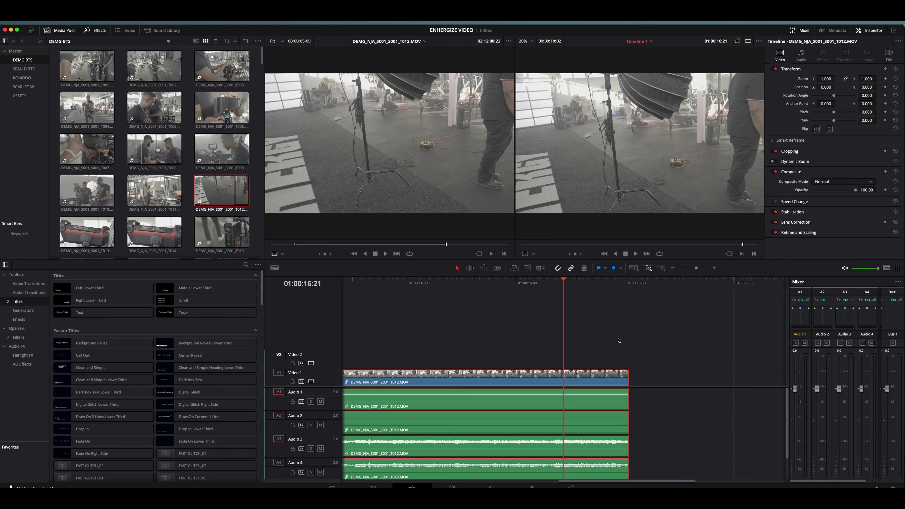
{"action": "left_click", "coordinate": [661, 269]}
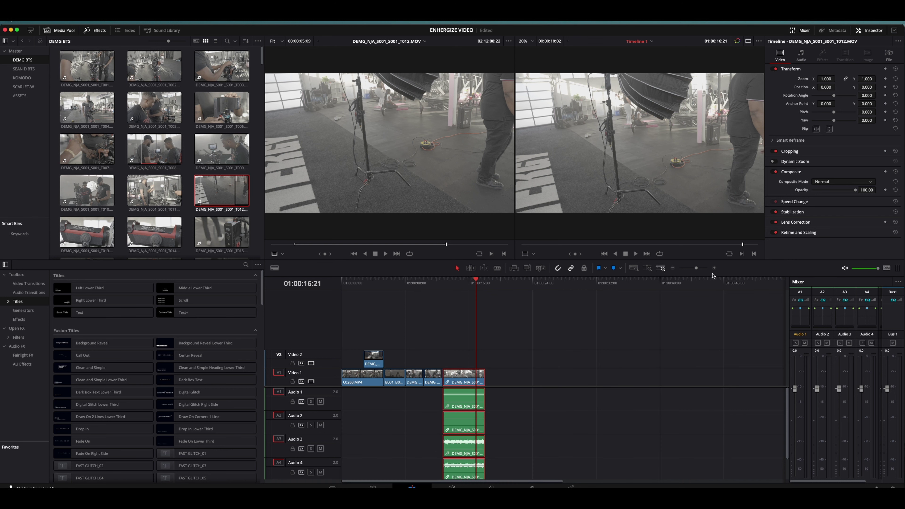
{"action": "mouse_move", "coordinate": [697, 268]}
{"action": "left_mouse_down"}
{"action": "mouse_move", "coordinate": [689, 269]}
{"action": "mouse_move", "coordinate": [711, 271]}
{"action": "mouse_move", "coordinate": [684, 269]}
{"action": "mouse_move", "coordinate": [698, 268]}
{"action": "left_mouse_up"}
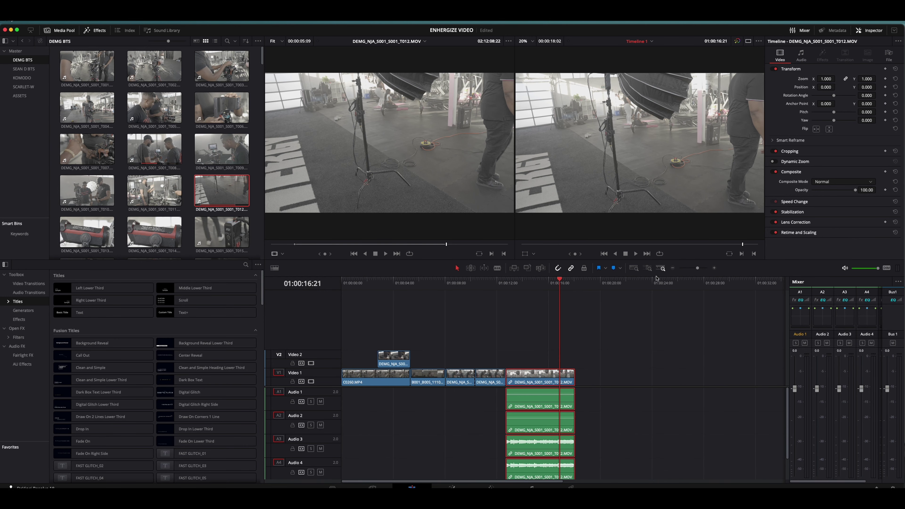
{"action": "left_click", "coordinate": [635, 269]}
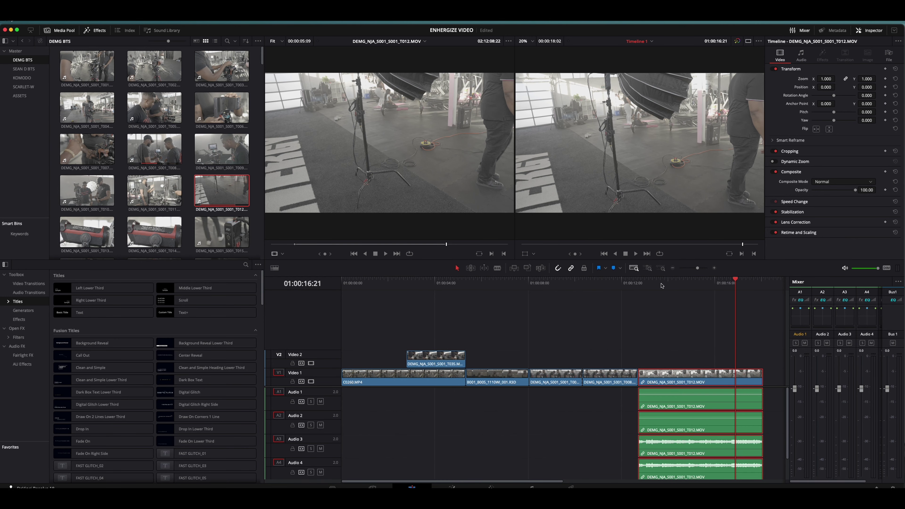
Step: Play the timeline to its end and switch from Full Extent Zoom to a closer zoom view around the playhead
{"action": "key", "text": "space"}
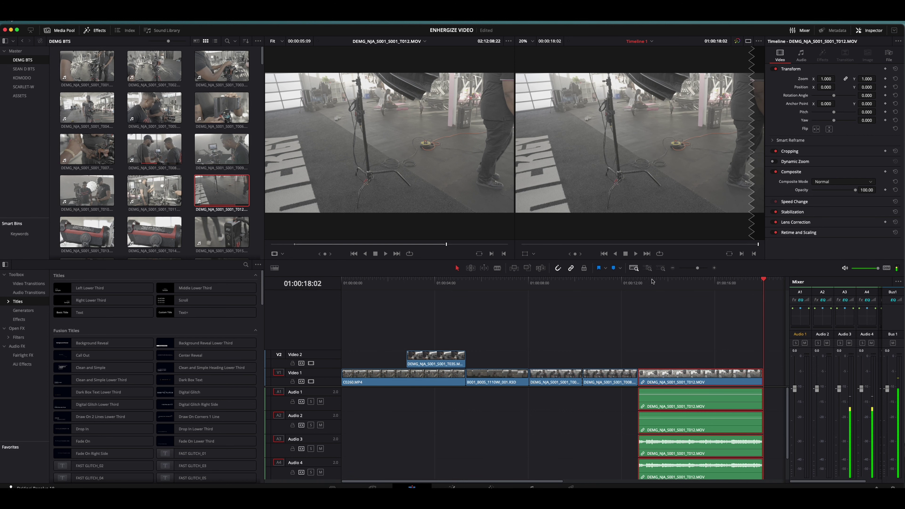
{"action": "left_click", "coordinate": [662, 269]}
{"action": "left_click", "coordinate": [633, 268]}
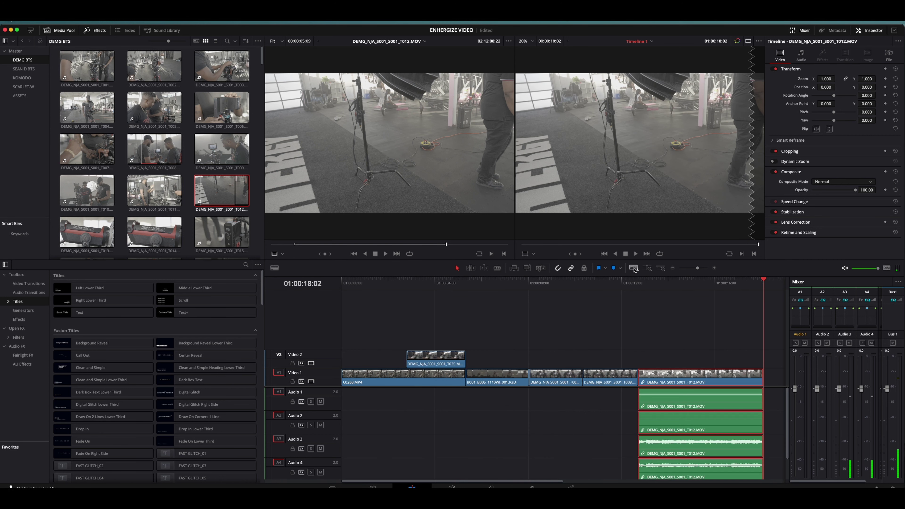
{"action": "left_click", "coordinate": [648, 268]}
{"action": "left_click", "coordinate": [649, 267]}
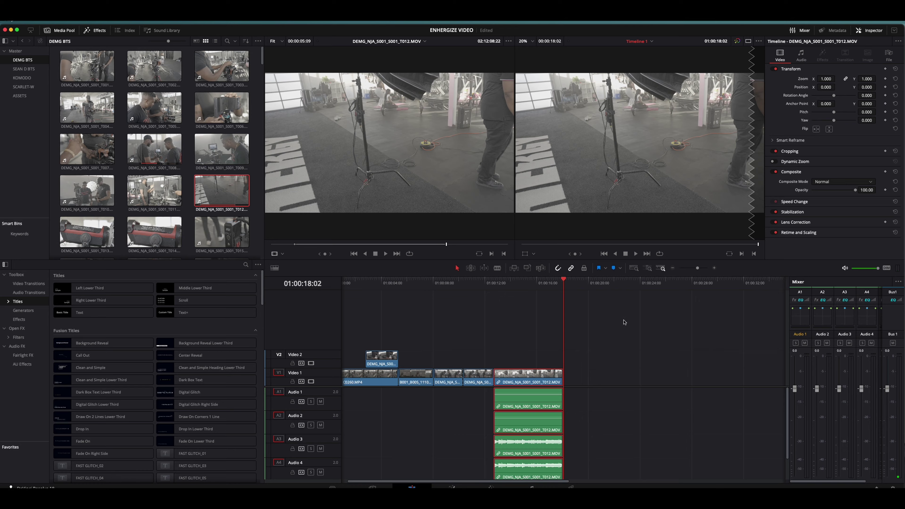